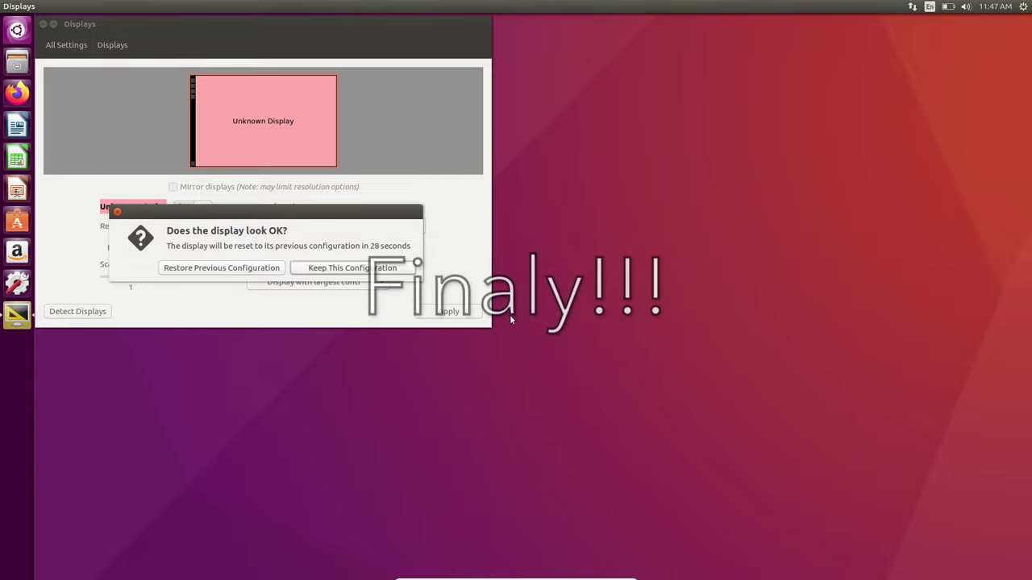
- Keep the 1920 x 1200 (16:10) resolution and close the Displays settings window
{"action": "left_click_drag", "start_coordinate": [256, 26], "coordinate": [442, 82]}
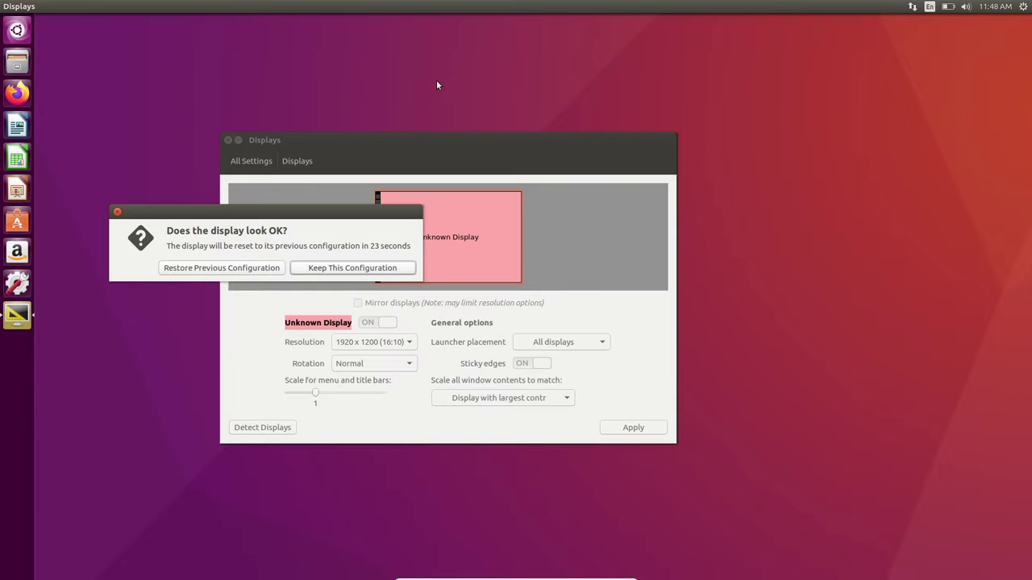
{"action": "left_click", "coordinate": [329, 272]}
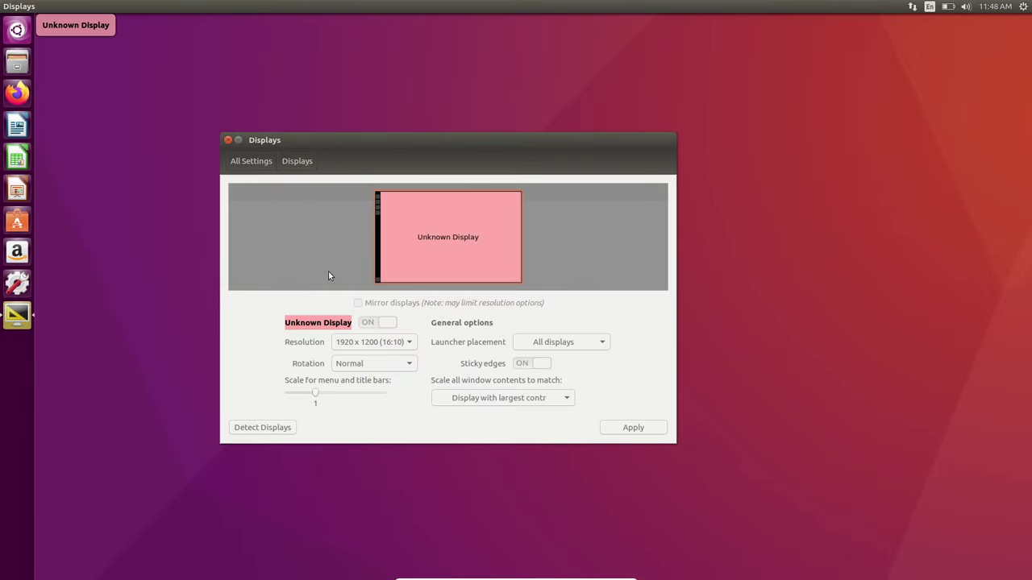
{"action": "left_click", "coordinate": [228, 141]}
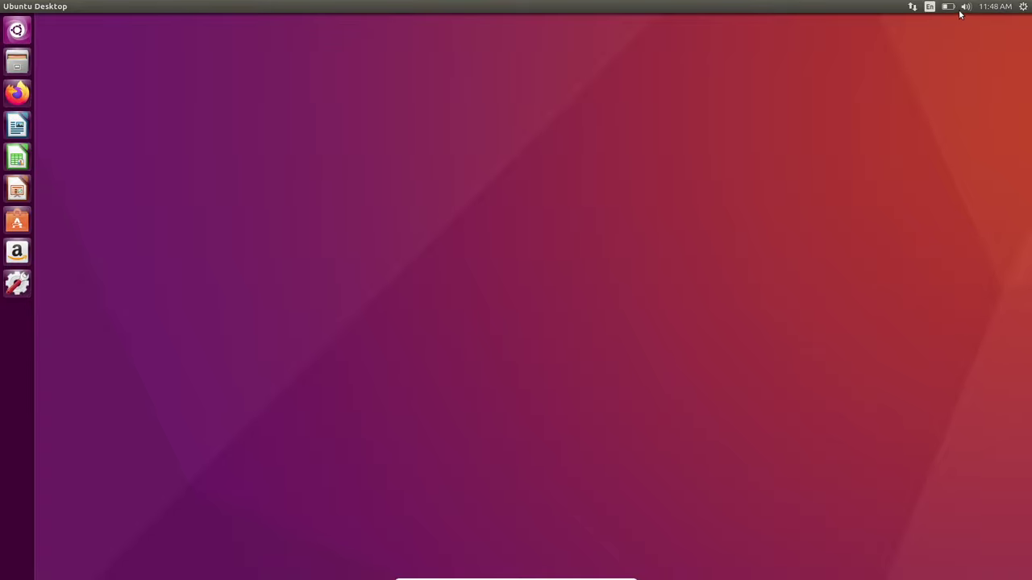
{"action": "left_click", "coordinate": [1021, 8]}
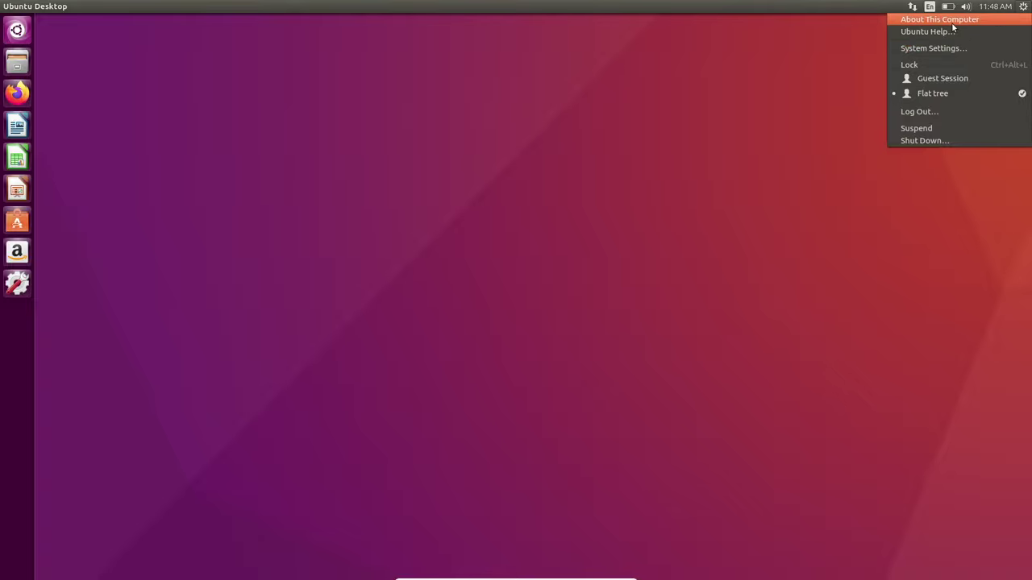
{"action": "left_click", "coordinate": [657, 175]}
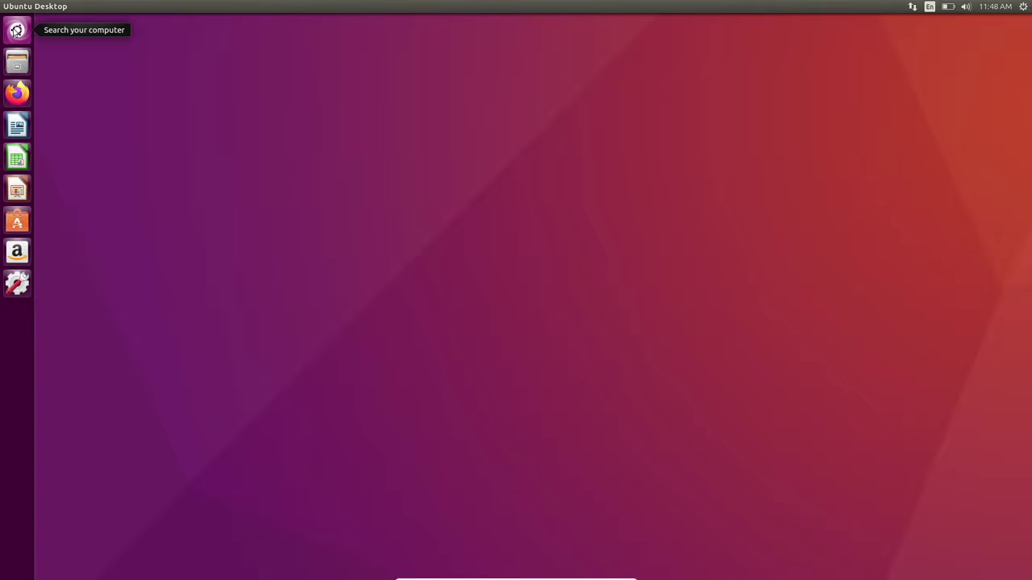
{"action": "left_click", "coordinate": [16, 62]}
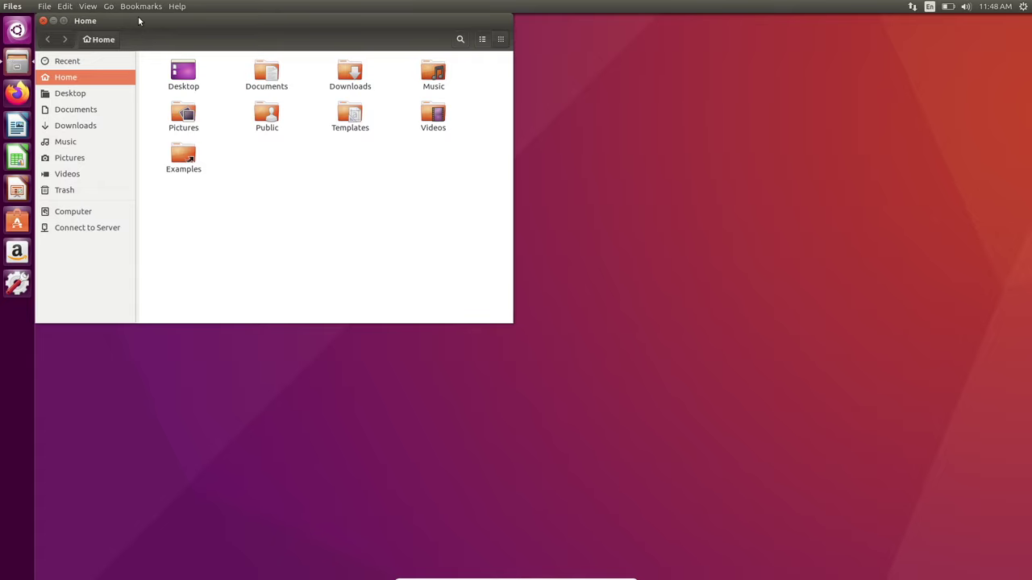
{"action": "left_click_drag", "start_coordinate": [138, 17], "coordinate": [378, 159]}
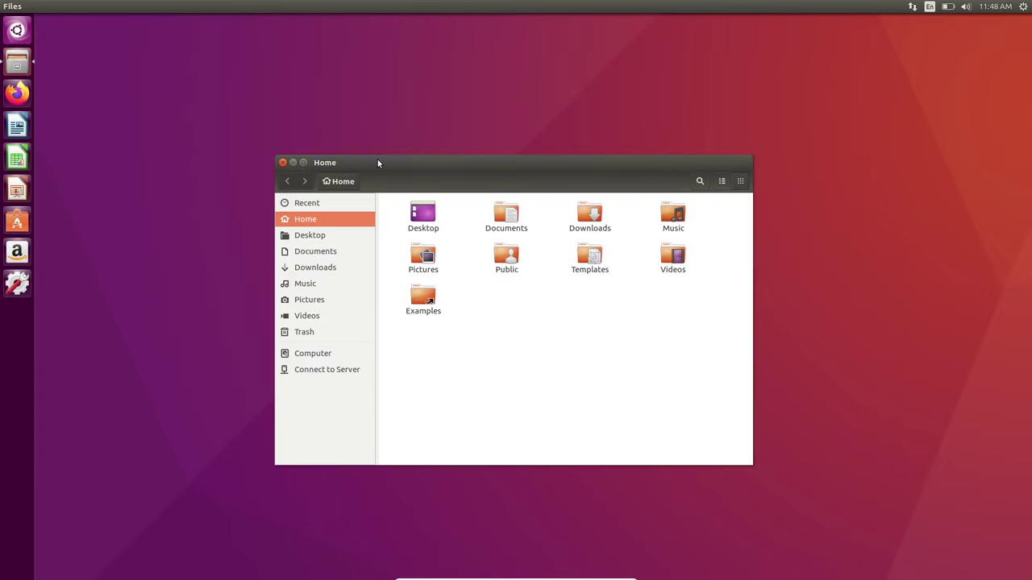
{"action": "left_click", "coordinate": [298, 315]}
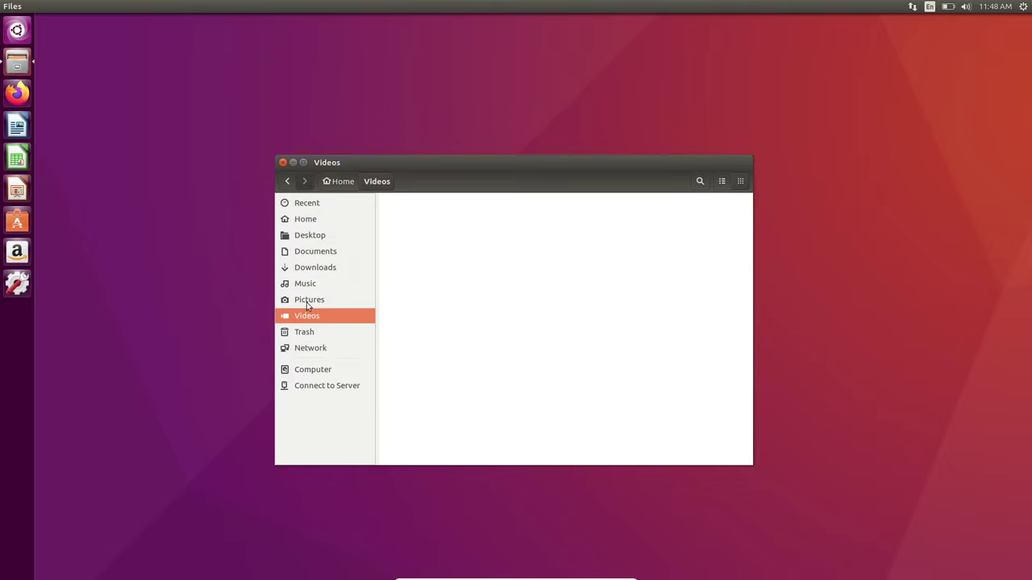
{"action": "left_click", "coordinate": [307, 236]}
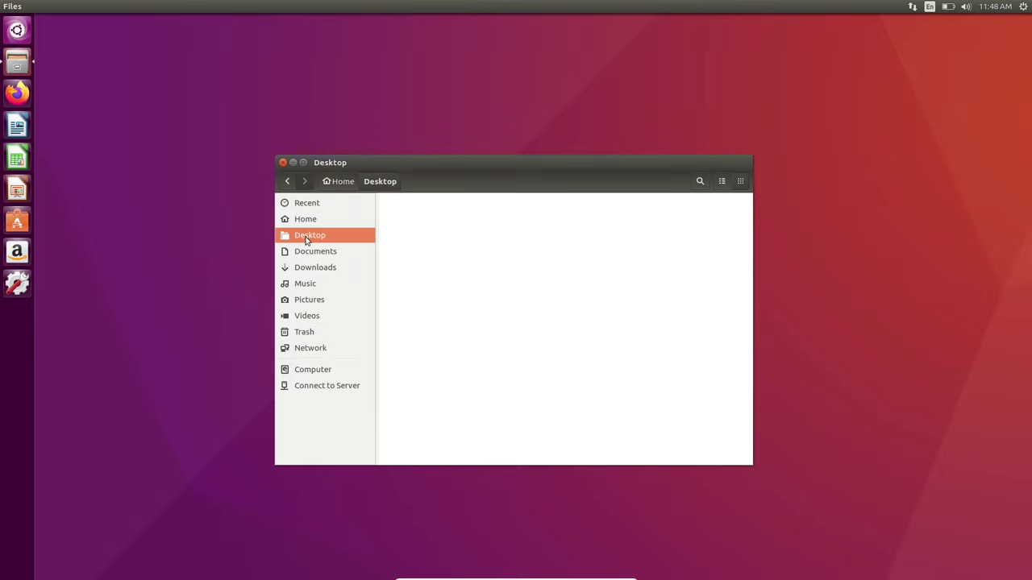
{"action": "left_click", "coordinate": [292, 163]}
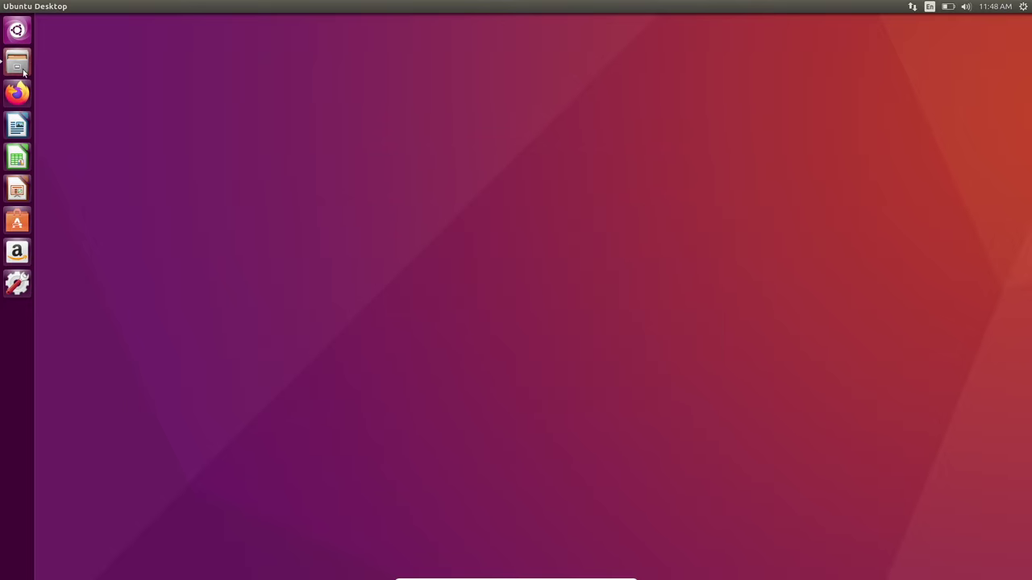
- Close the Files window and bring up About This Computer from the gear menu
{"action": "left_click", "coordinate": [23, 71]}
{"action": "left_click", "coordinate": [281, 164]}
{"action": "left_click", "coordinate": [1022, 6]}
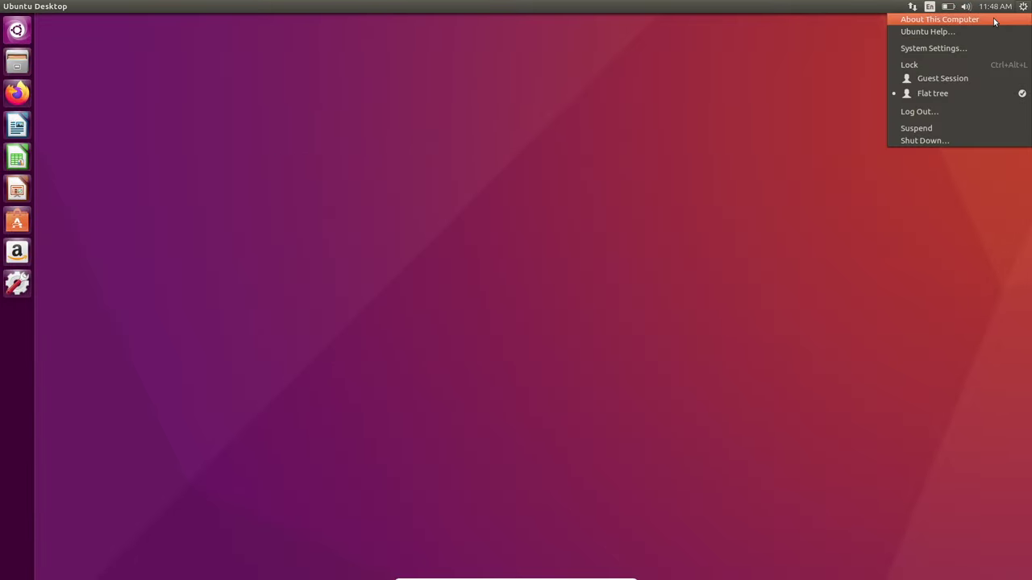
{"action": "left_click", "coordinate": [670, 101]}
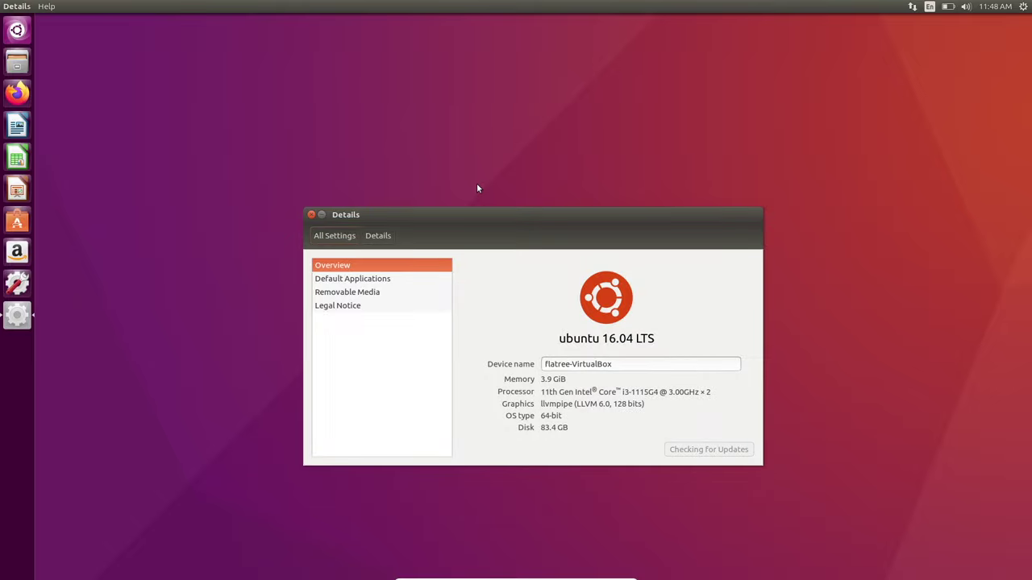
- Review the memory, processor and disk details, close them, and launch Firefox
{"action": "left_click_drag", "start_coordinate": [466, 217], "coordinate": [619, 186]}
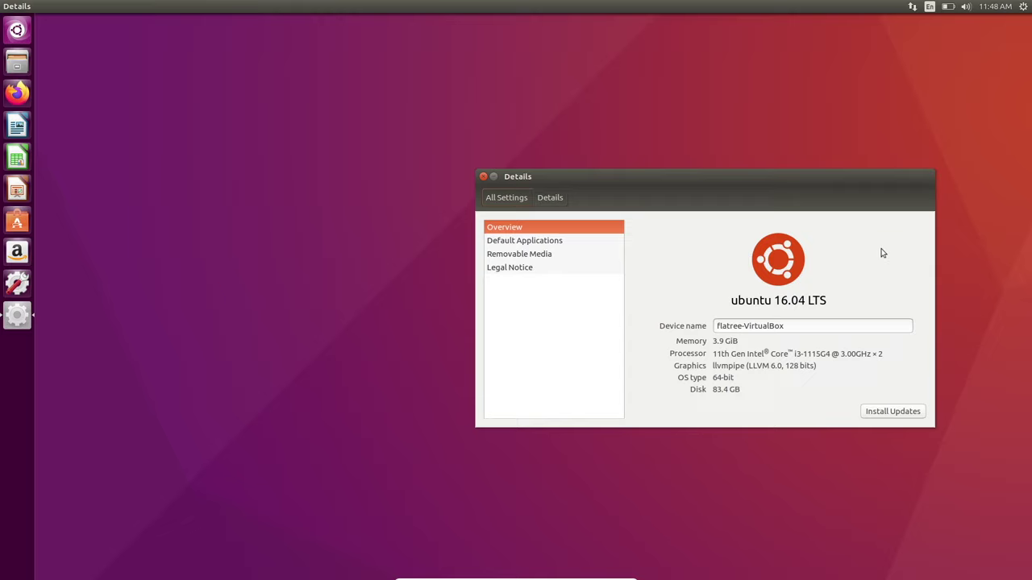
{"action": "left_click", "coordinate": [482, 178]}
{"action": "left_click", "coordinate": [11, 95]}
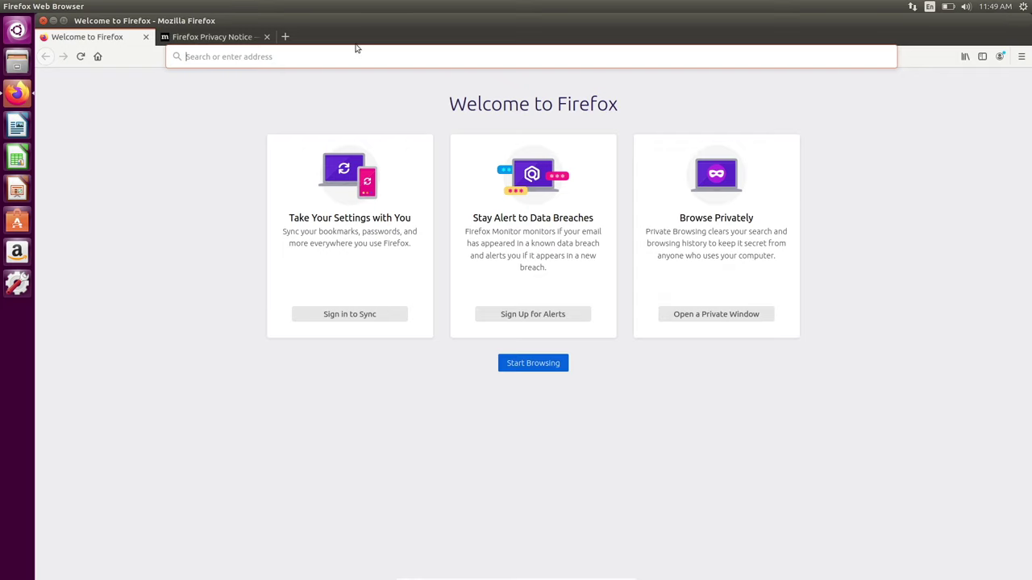
- Replace the welcome tabs with a single tab on google.com, staying signed out
{"action": "left_click", "coordinate": [284, 36]}
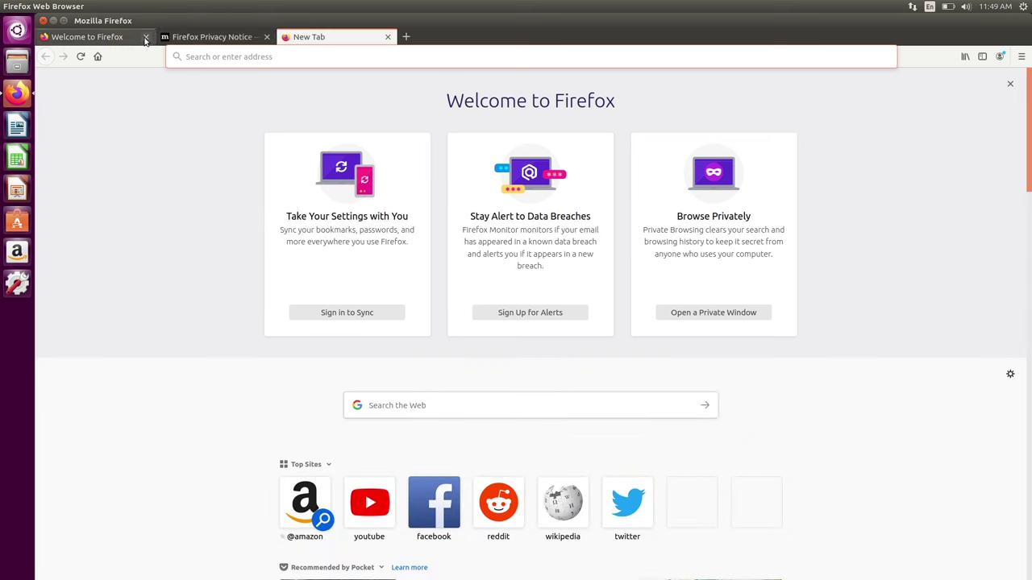
{"action": "left_click", "coordinate": [146, 37]}
{"action": "left_click", "coordinate": [146, 37]}
{"action": "left_click", "coordinate": [230, 55]}
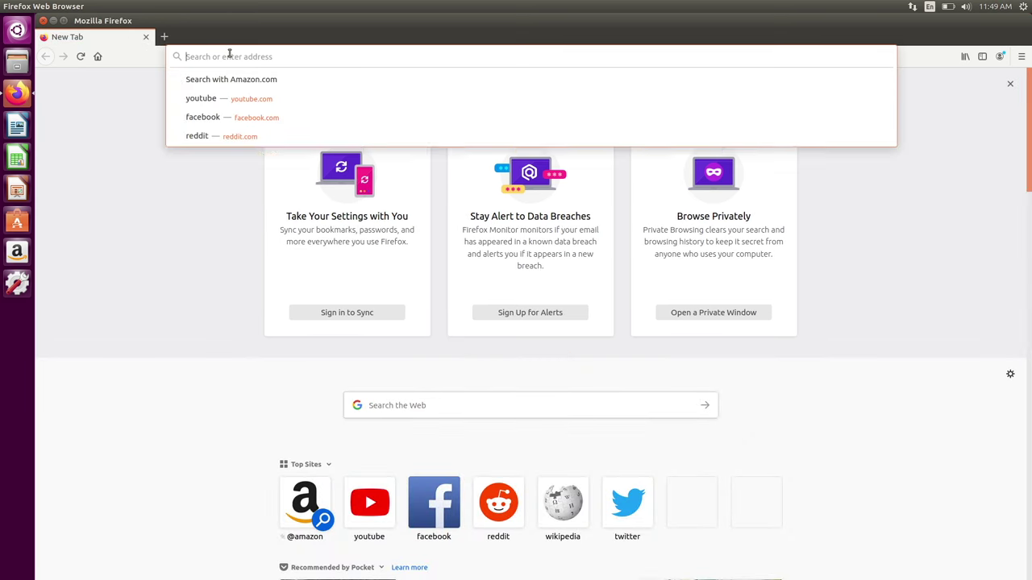
{"action": "type", "text": "googl"}
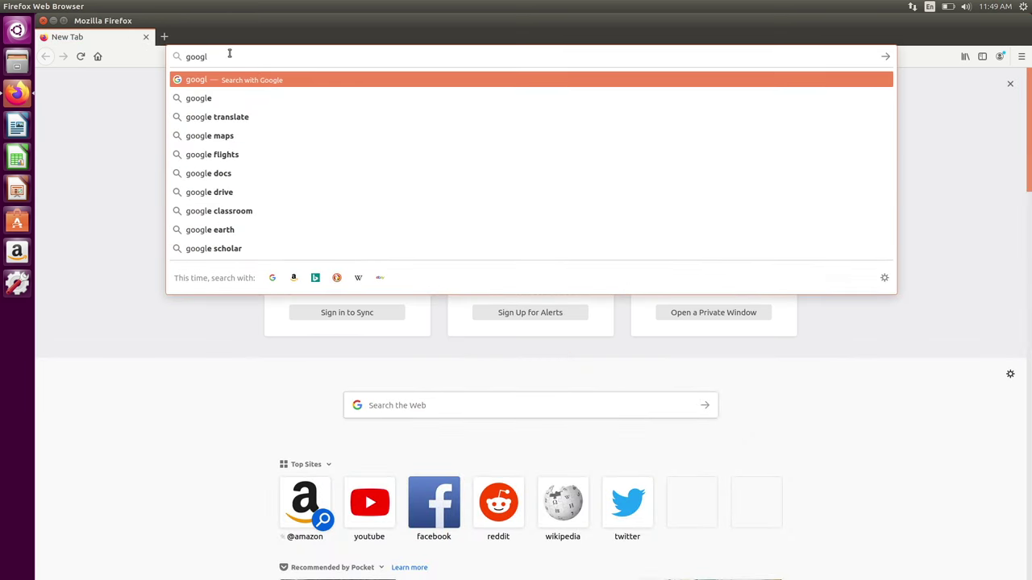
{"action": "type", "text": "e.com"}
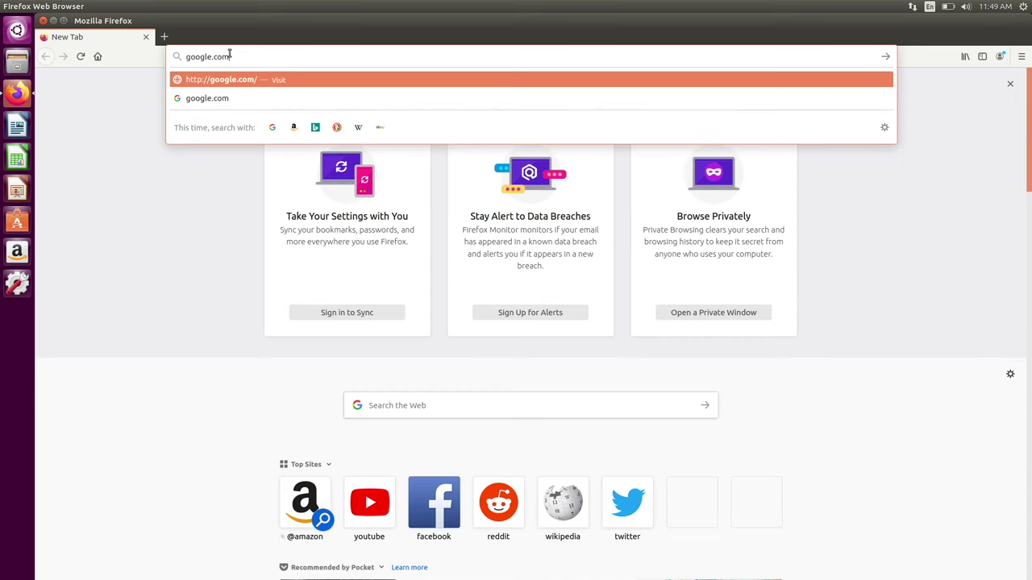
{"action": "key", "text": "Return"}
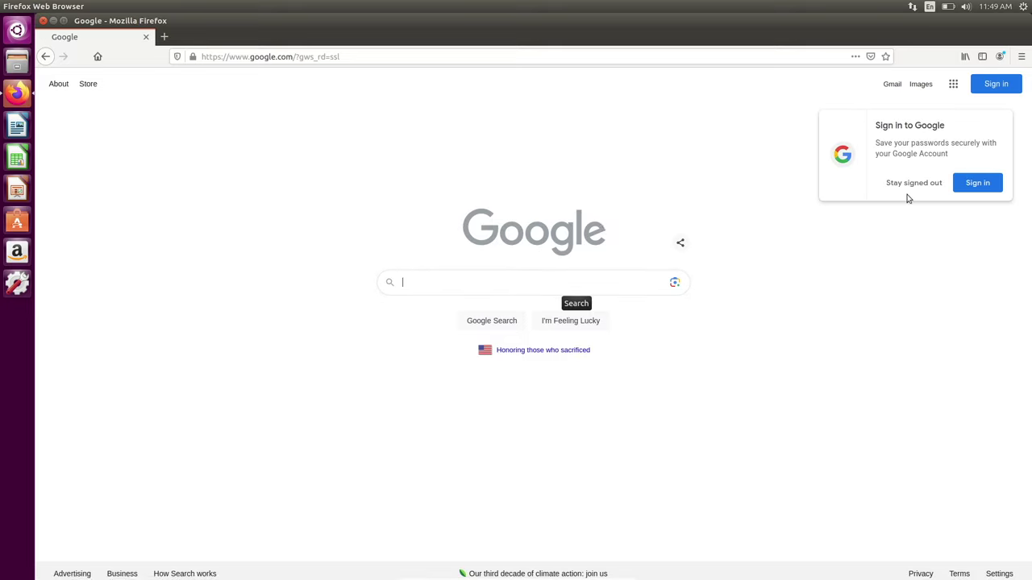
{"action": "left_click", "coordinate": [900, 186]}
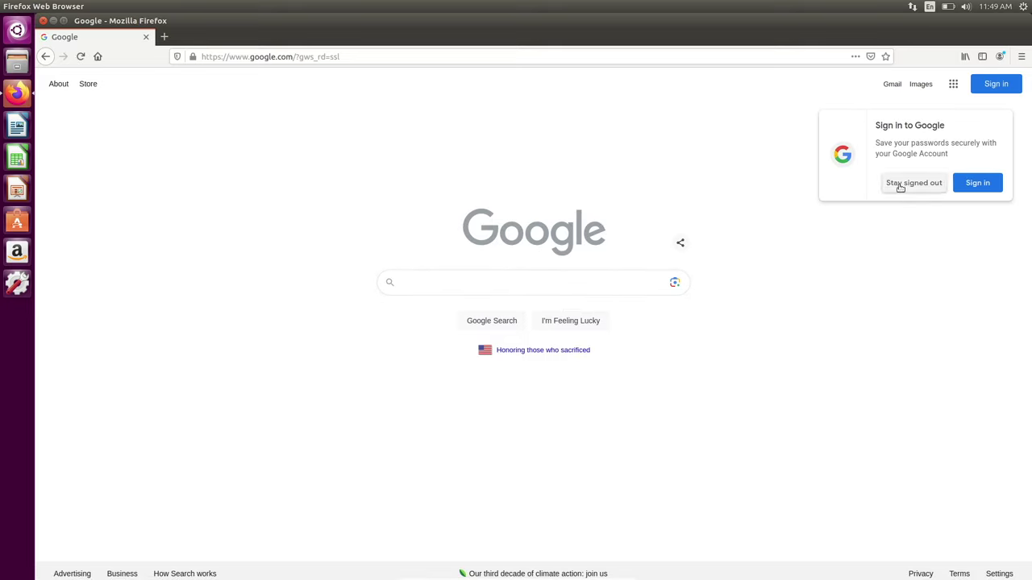
- Browse the Google apps panel, close it, and focus the Google search box
{"action": "left_click", "coordinate": [953, 84]}
{"action": "scroll", "coordinate": [891, 210], "scroll_direction": "down", "scroll_amount": 3}
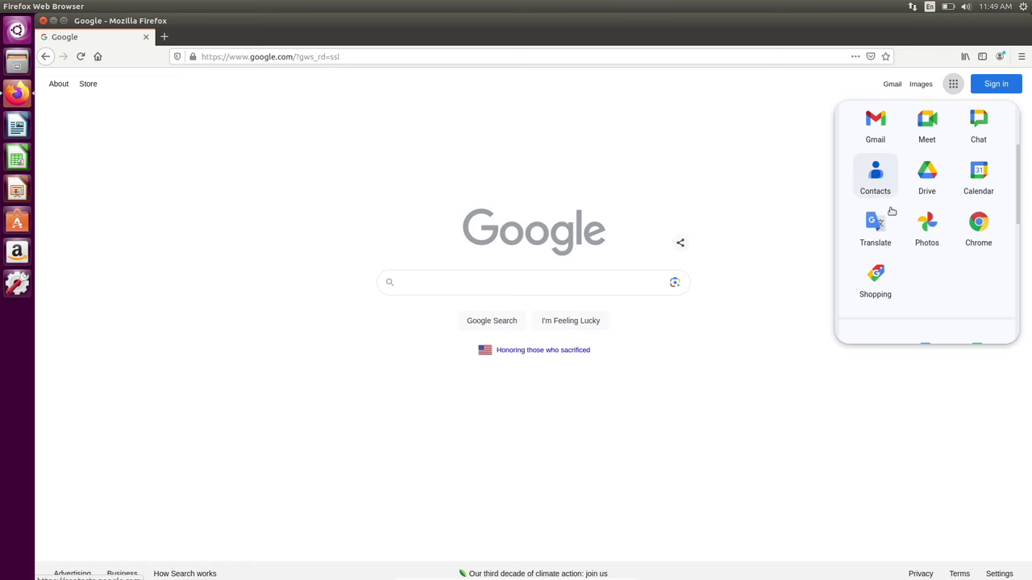
{"action": "scroll", "coordinate": [892, 211], "scroll_direction": "up", "scroll_amount": 2}
{"action": "scroll", "coordinate": [891, 211], "scroll_direction": "down", "scroll_amount": 3}
{"action": "scroll", "coordinate": [891, 210], "scroll_direction": "up", "scroll_amount": 1}
{"action": "scroll", "coordinate": [892, 210], "scroll_direction": "down", "scroll_amount": 1}
{"action": "scroll", "coordinate": [892, 212], "scroll_direction": "up", "scroll_amount": 3}
{"action": "scroll", "coordinate": [892, 212], "scroll_direction": "down", "scroll_amount": 2}
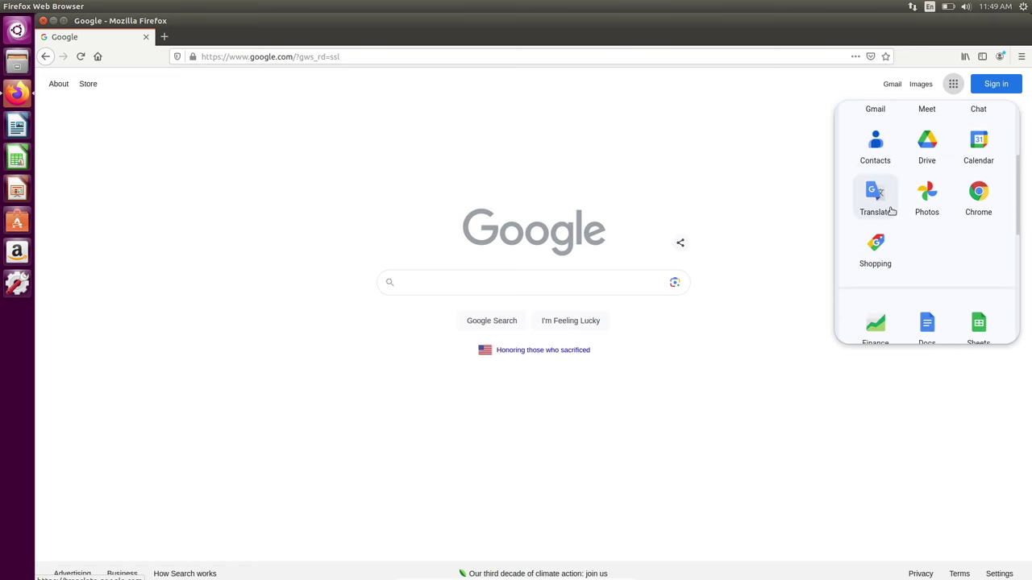
{"action": "left_click", "coordinate": [734, 222]}
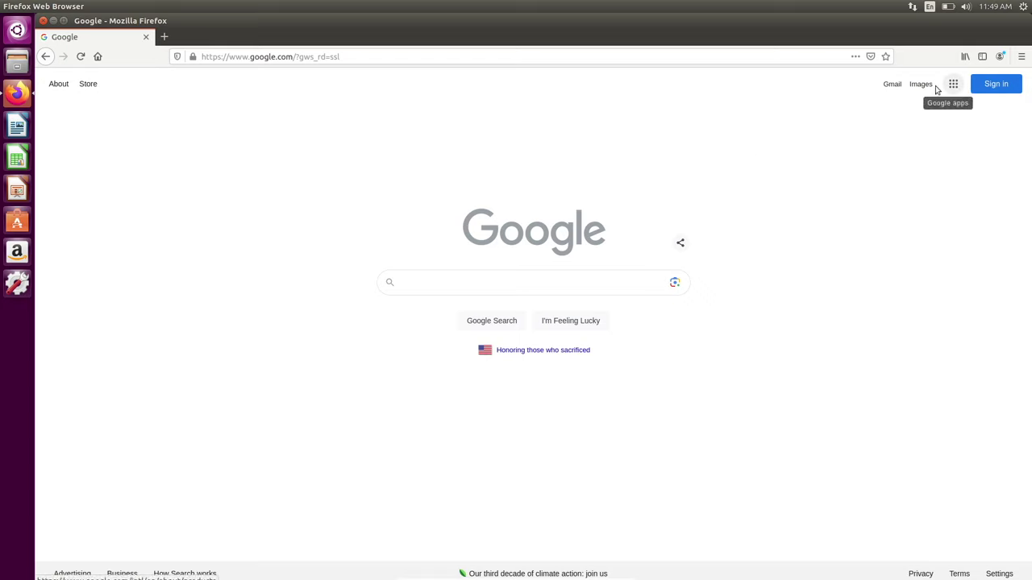
{"action": "left_click", "coordinate": [583, 277]}
- Search Google for 'youtube', open YouTube's home page, then quit Firefox
{"action": "type", "text": "y"}
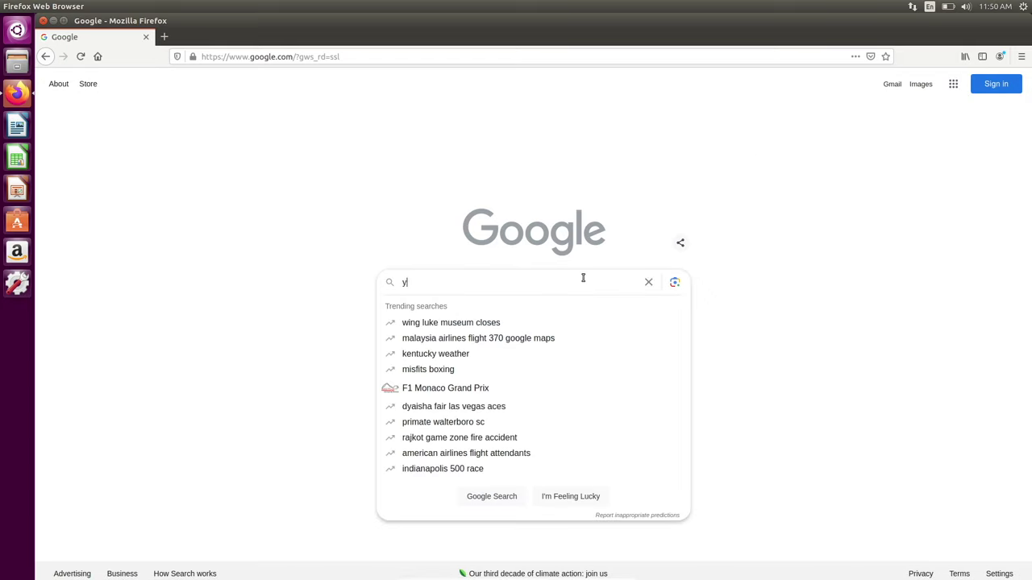
{"action": "type", "text": "outube"}
{"action": "key", "text": "Return"}
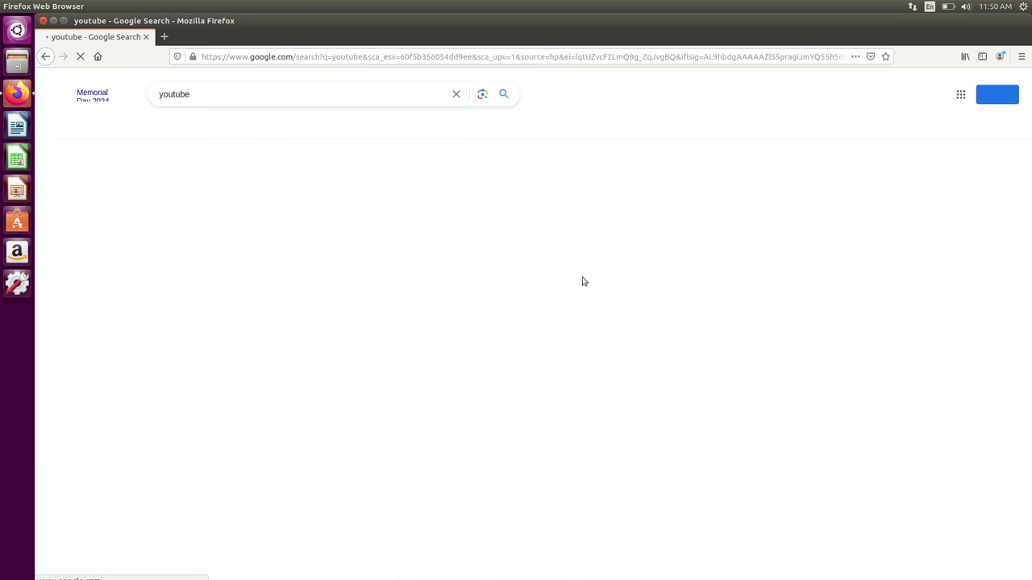
{"action": "left_click", "coordinate": [209, 186]}
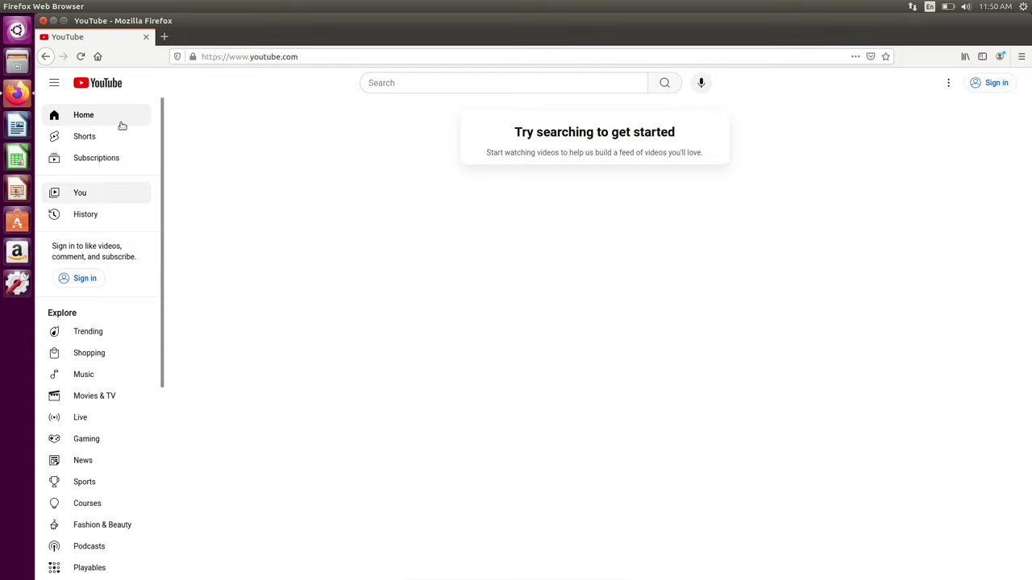
{"action": "left_click", "coordinate": [467, 81]}
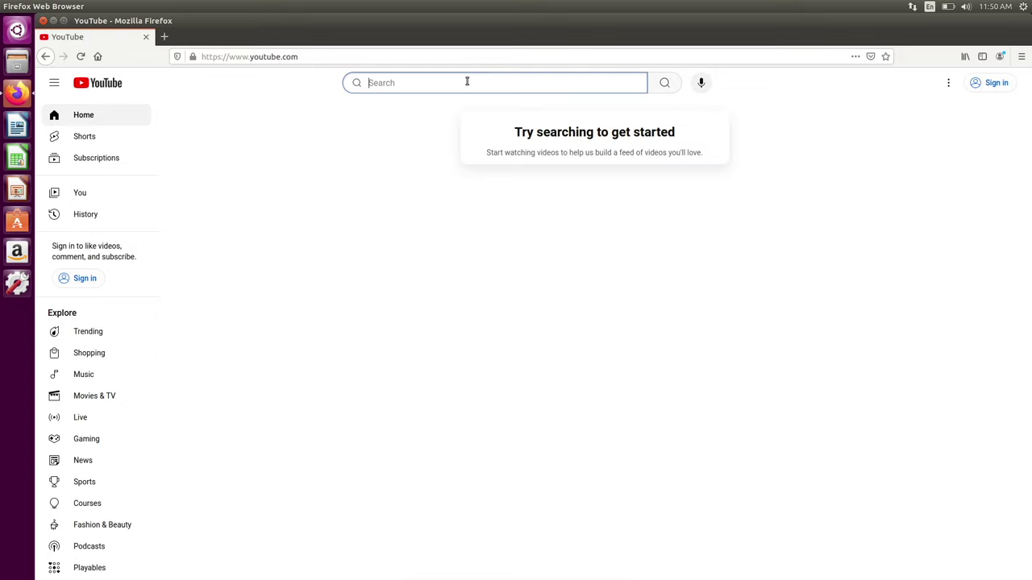
{"action": "left_click", "coordinate": [42, 21]}
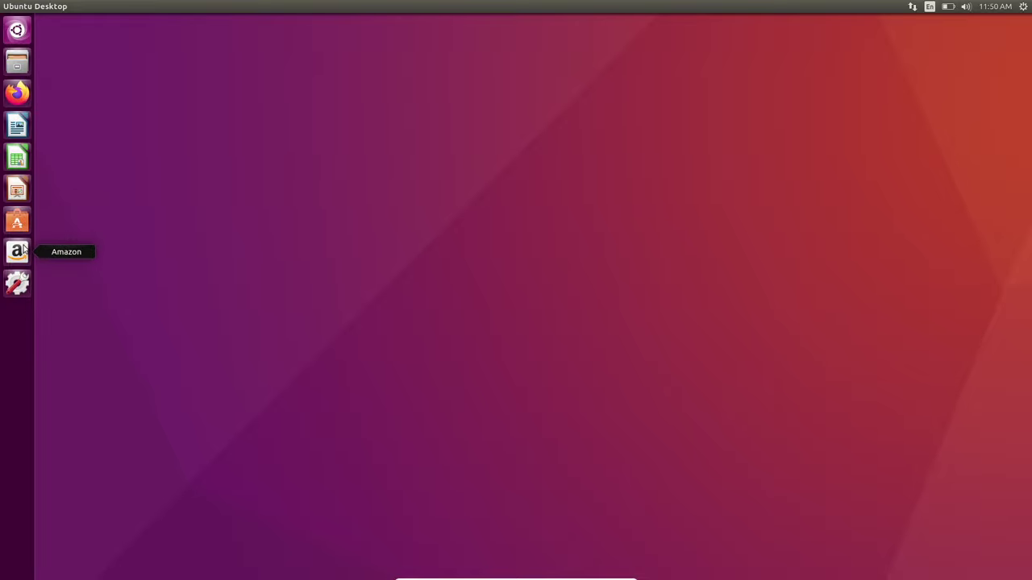
- Open Ubuntu Software, widen its window, search 'vlc' and pick the VLC media player result
{"action": "left_click", "coordinate": [17, 221]}
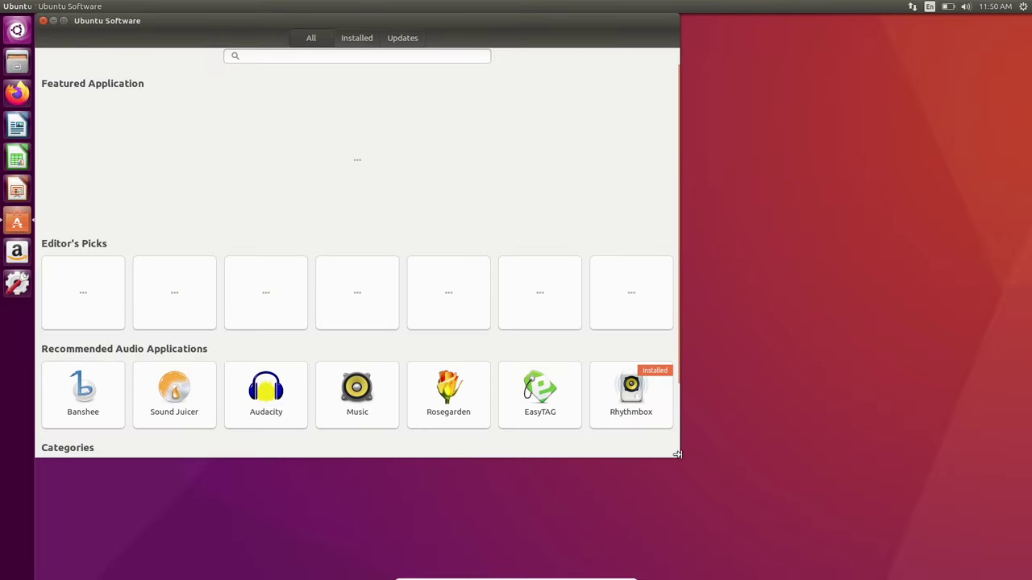
{"action": "left_click_drag", "start_coordinate": [677, 454], "coordinate": [801, 576]}
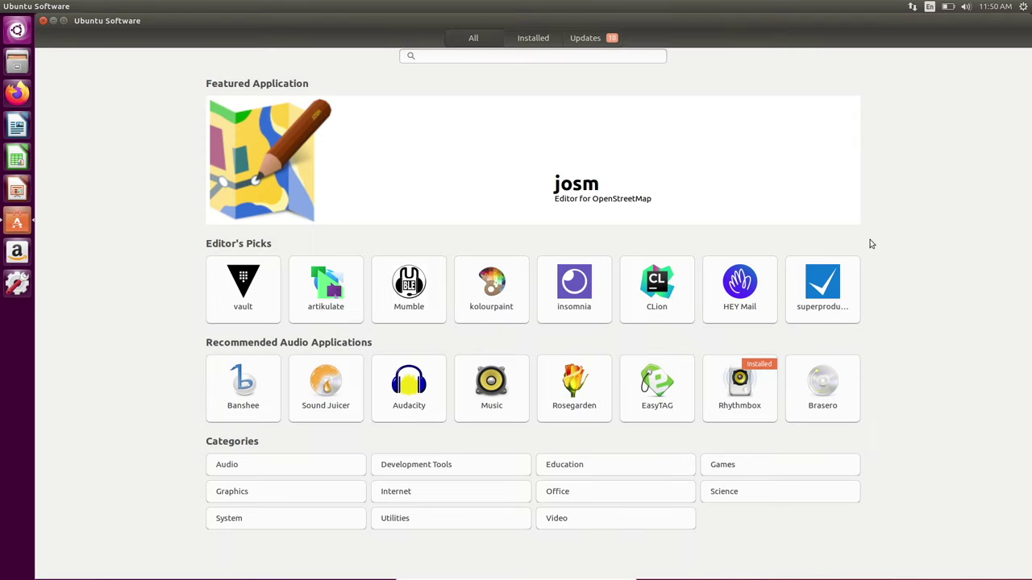
{"action": "left_click", "coordinate": [458, 55]}
{"action": "type", "text": "vlkc"}
{"action": "key", "text": "BackSpace"}
{"action": "key", "text": "BackSpace"}
{"action": "type", "text": "c"}
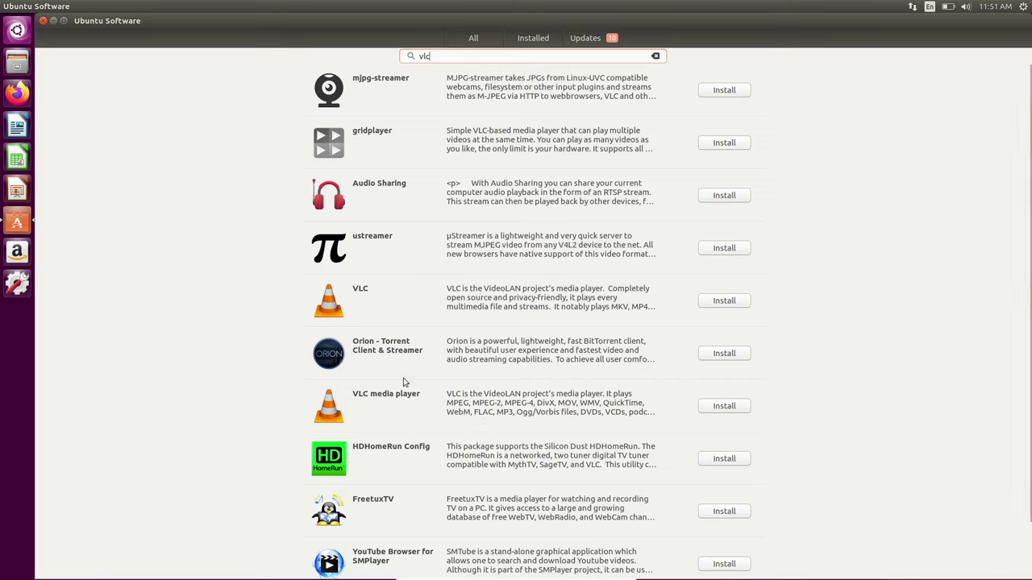
{"action": "left_click", "coordinate": [374, 419]}
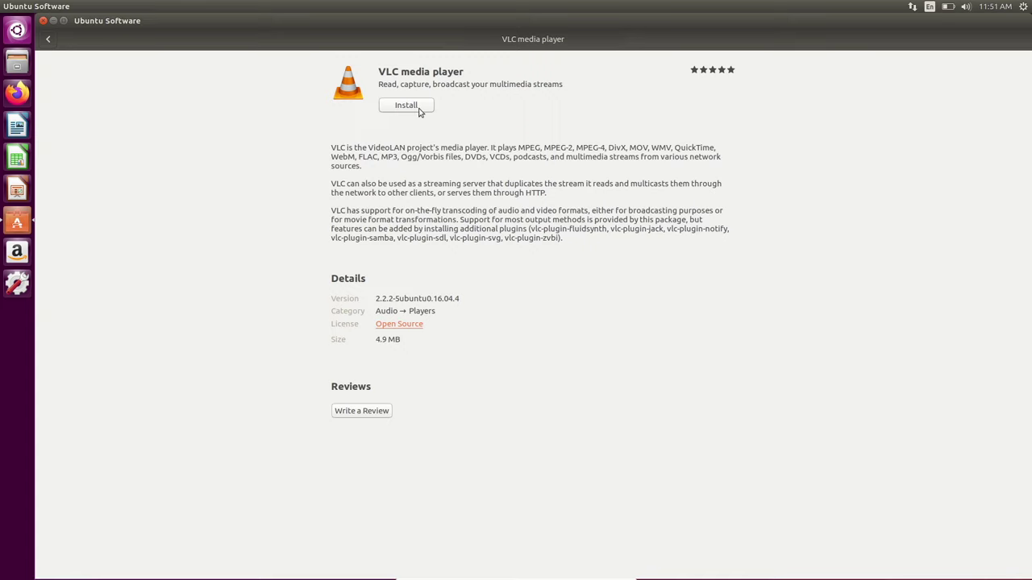
- Install VLC media player, re-entering the account password after the first authentication fails
{"action": "left_click", "coordinate": [419, 111]}
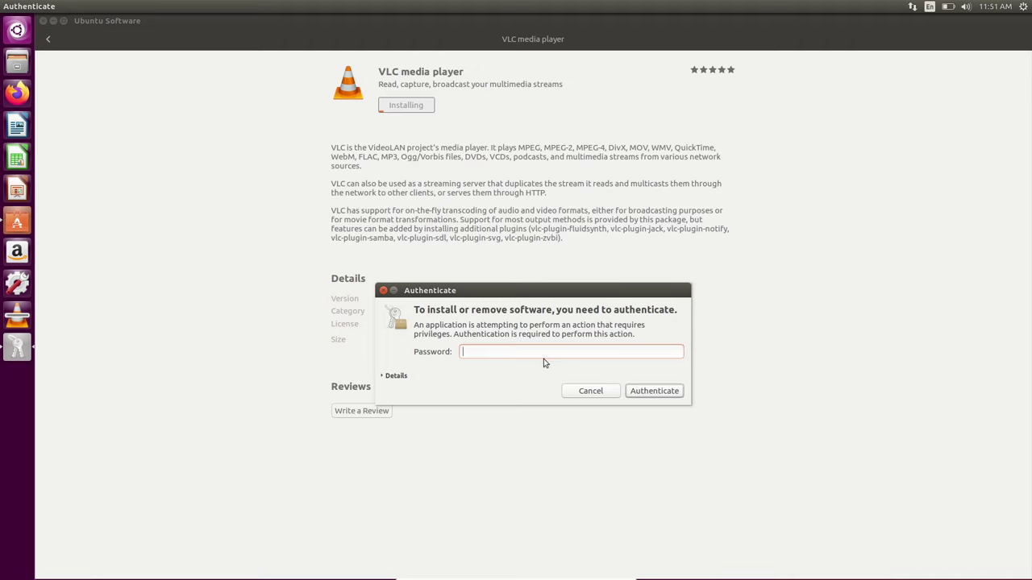
{"action": "type", "text": "•••••"}
{"action": "key", "text": "Return"}
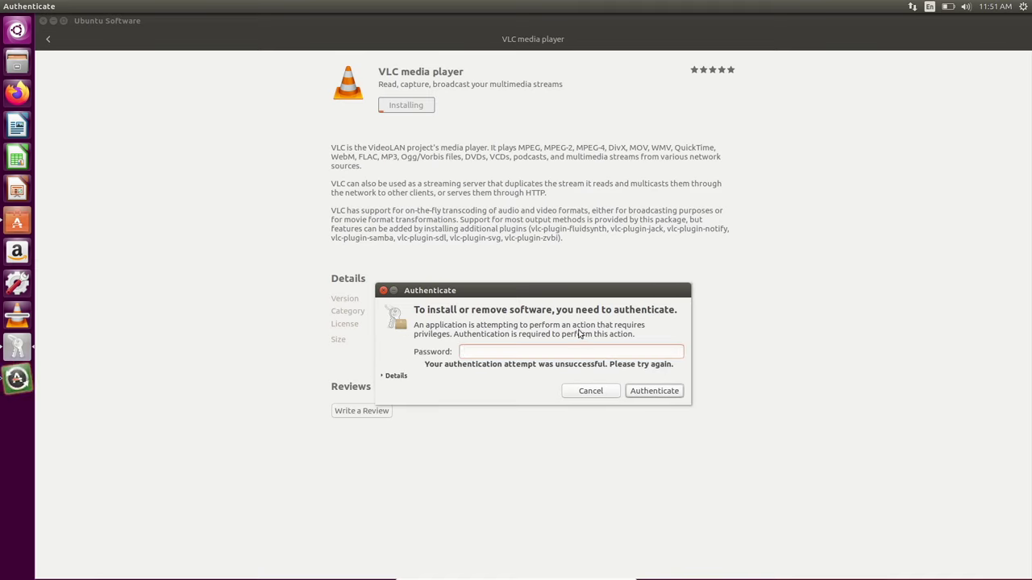
{"action": "left_click_drag", "start_coordinate": [571, 292], "coordinate": [538, 246]}
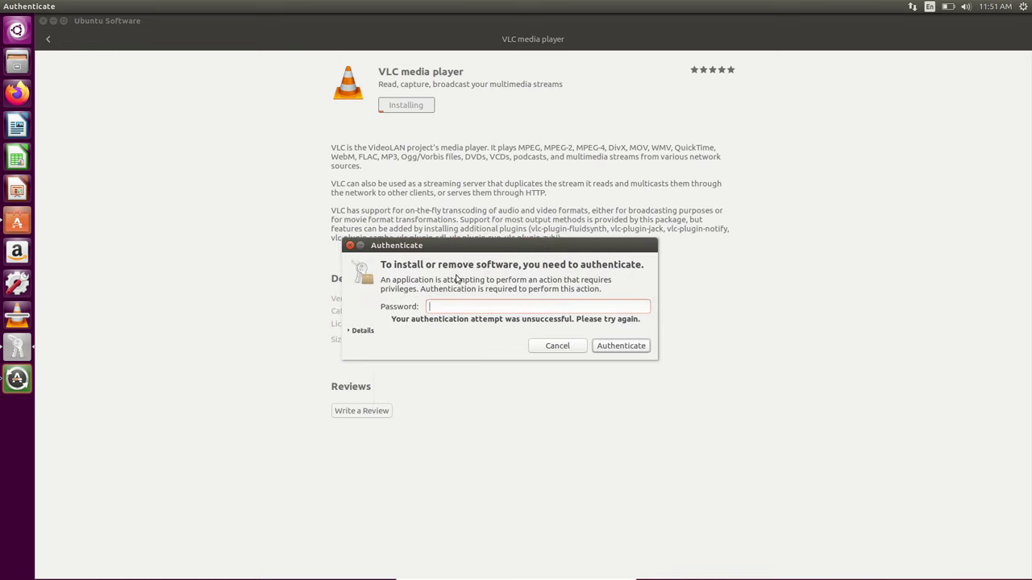
{"action": "type", "text": "****"}
{"action": "left_click", "coordinate": [620, 348]}
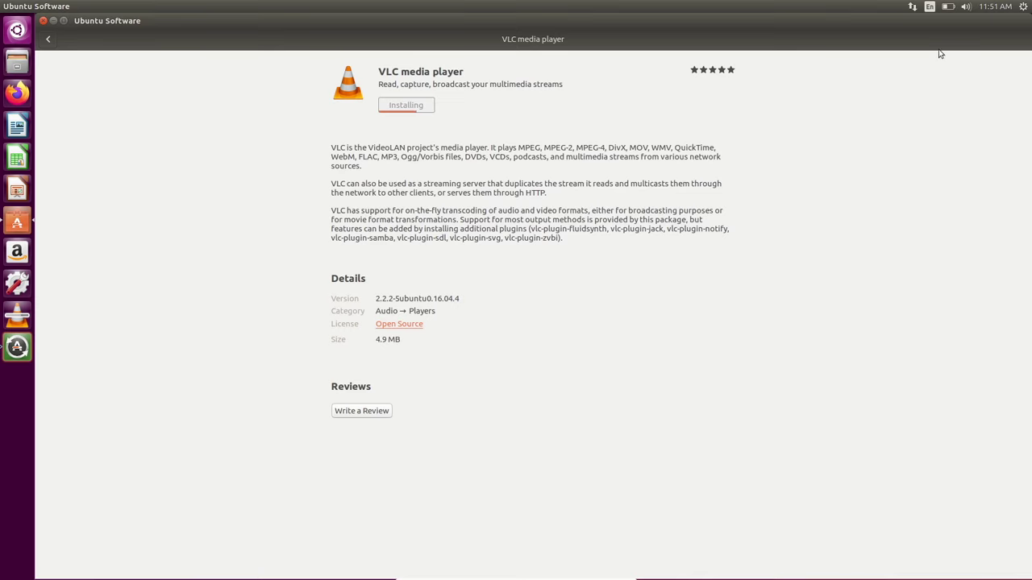
- Check the battery menu twice while VLC installs, then launch VLC media player
{"action": "left_click", "coordinate": [946, 12]}
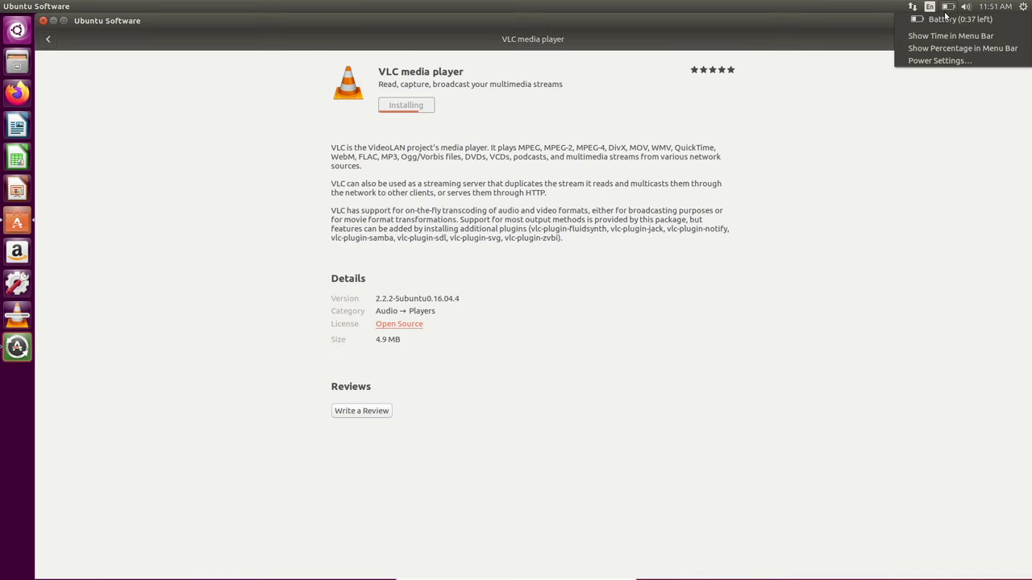
{"action": "left_click", "coordinate": [902, 142]}
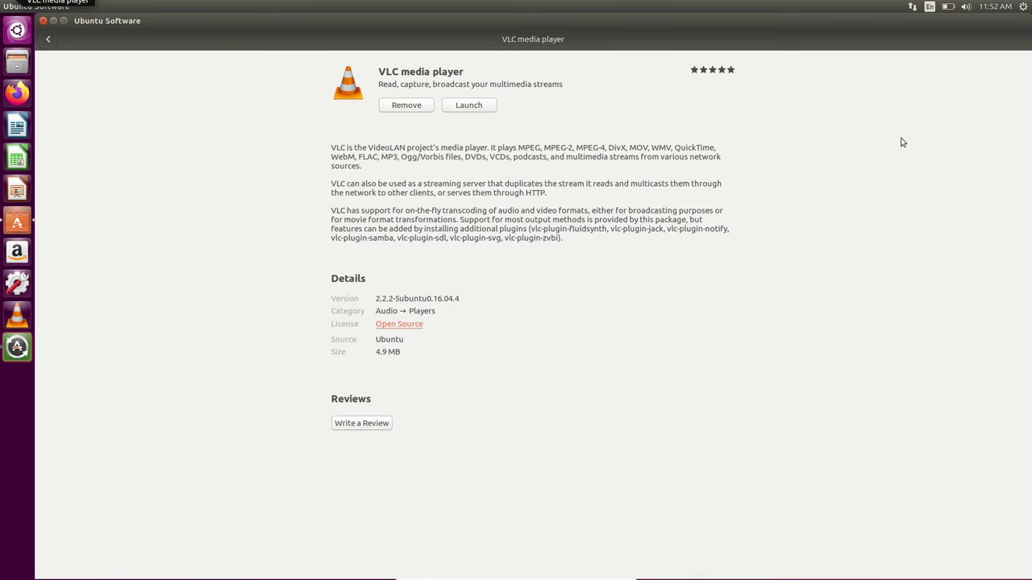
{"action": "left_click", "coordinate": [946, 9]}
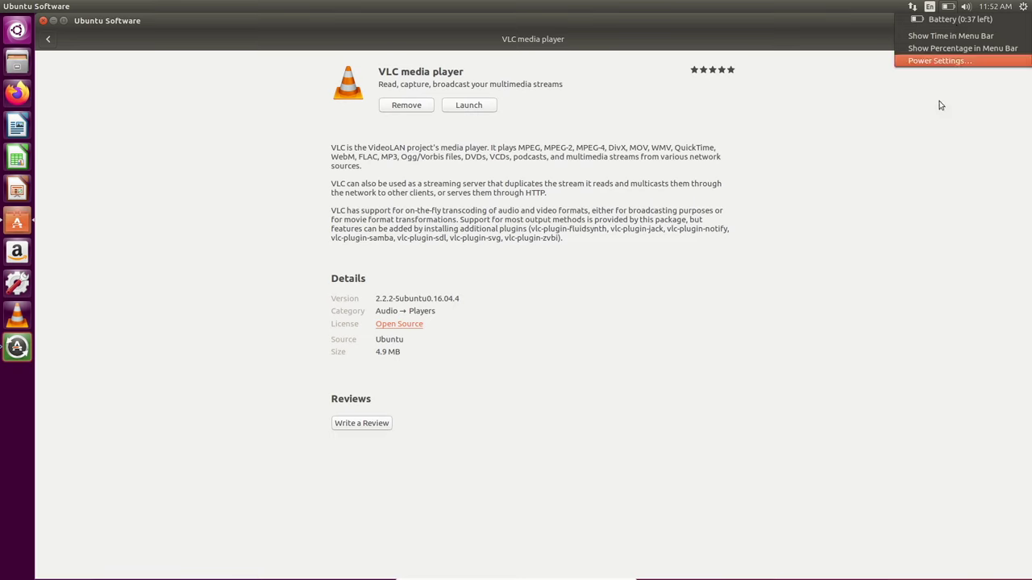
{"action": "left_click", "coordinate": [934, 128]}
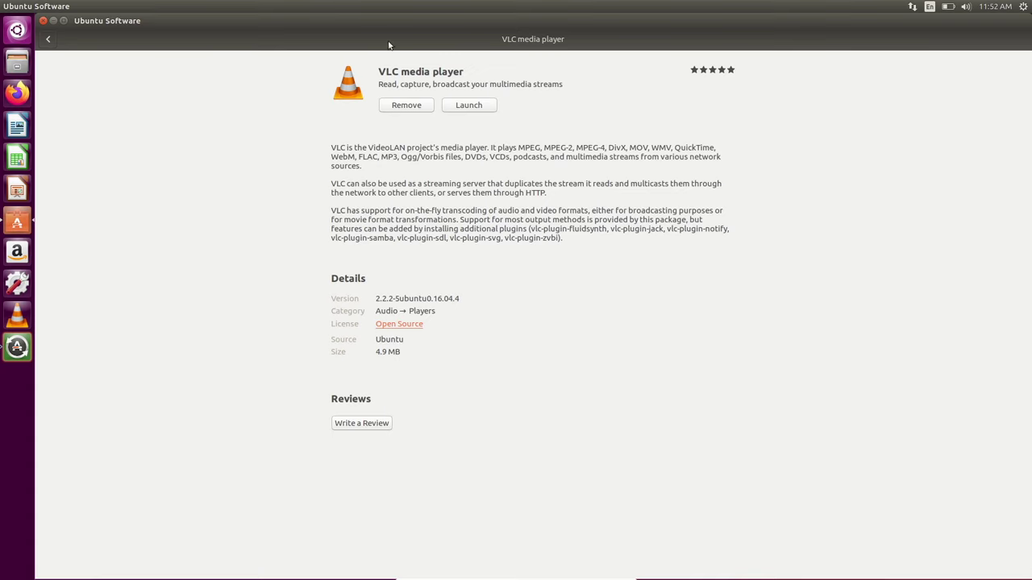
{"action": "left_click", "coordinate": [450, 112]}
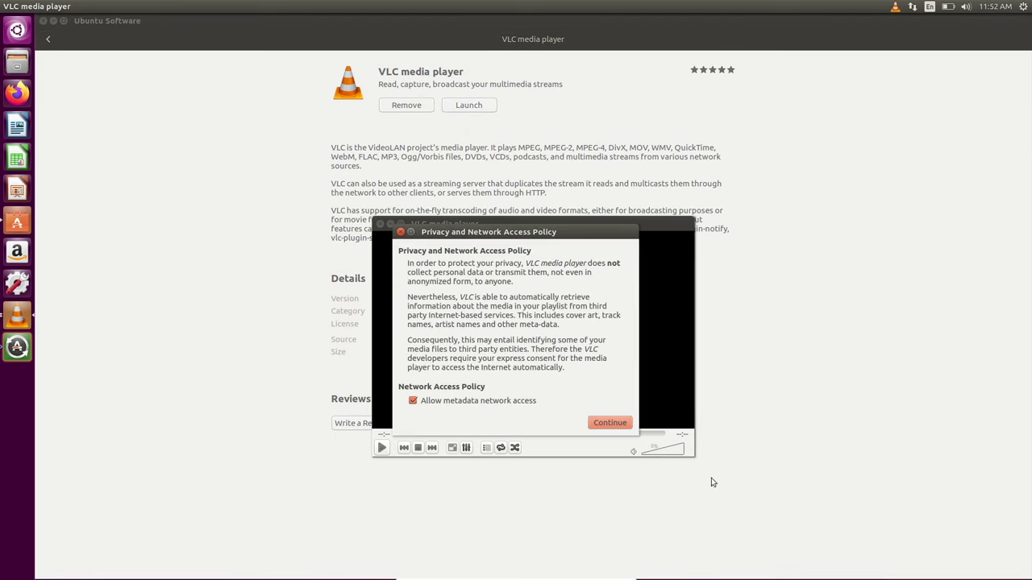
- Accept VLC's network access policy, close Ubuntu Software, and maximize the VLC window
{"action": "left_click", "coordinate": [627, 425]}
{"action": "left_click", "coordinate": [43, 20]}
{"action": "double_click", "coordinate": [448, 224]}
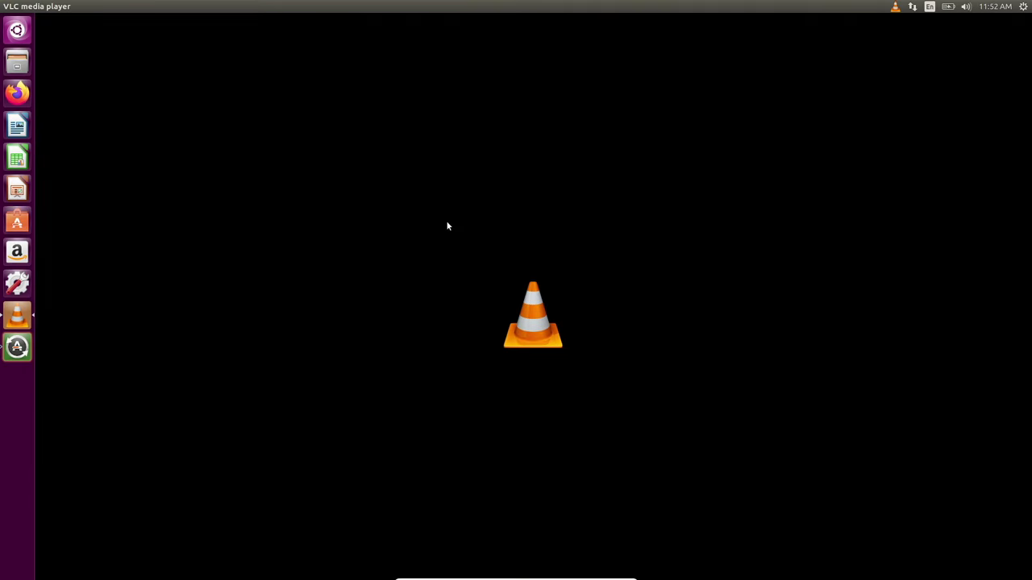
- Browse through VLC's menu bar menus, from Playback to Help
{"action": "mouse_move", "coordinate": [145, 5]}
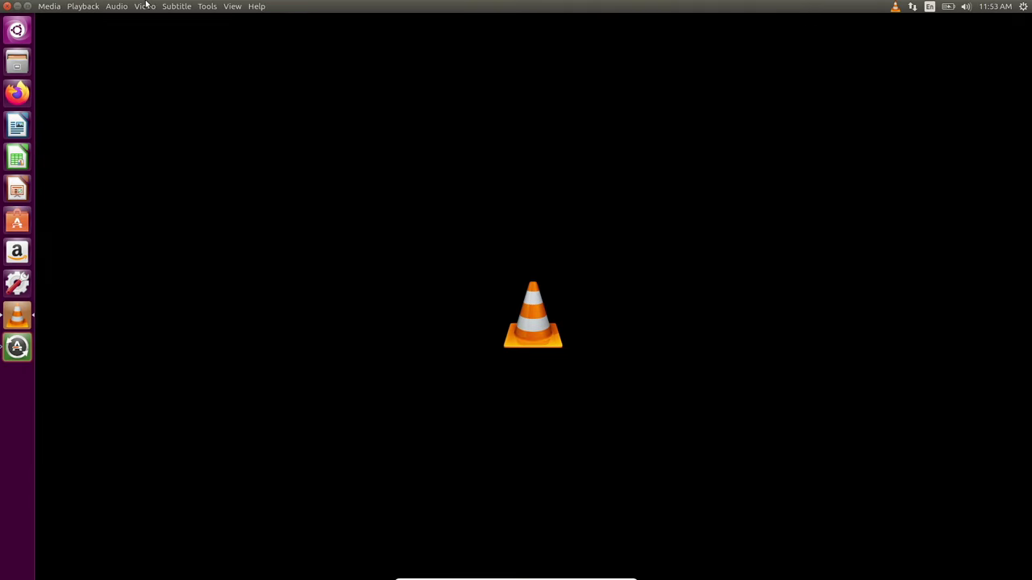
{"action": "left_click", "coordinate": [64, 8]}
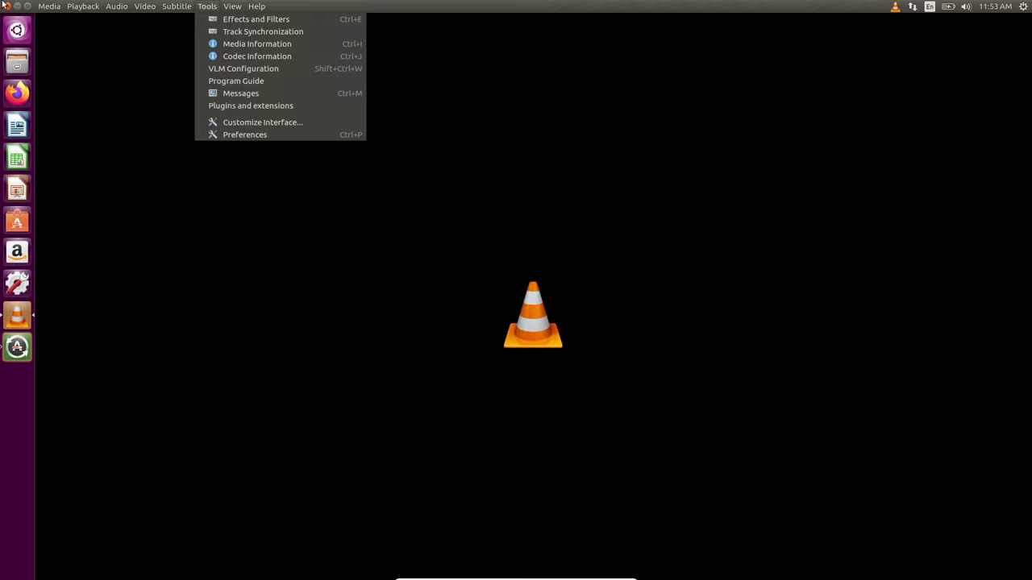
{"action": "key", "text": "Right"}
{"action": "key", "text": "Right"}
{"action": "key", "text": "Right"}
{"action": "key", "text": "Right"}
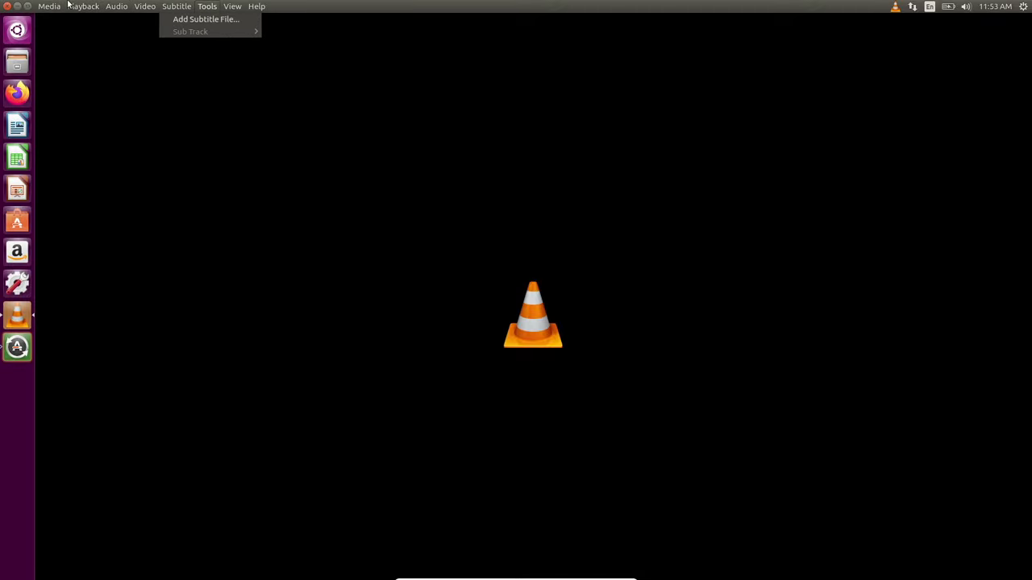
{"action": "key", "text": "Left"}
{"action": "key", "text": "Left"}
{"action": "key", "text": "Left"}
{"action": "key", "text": "Left"}
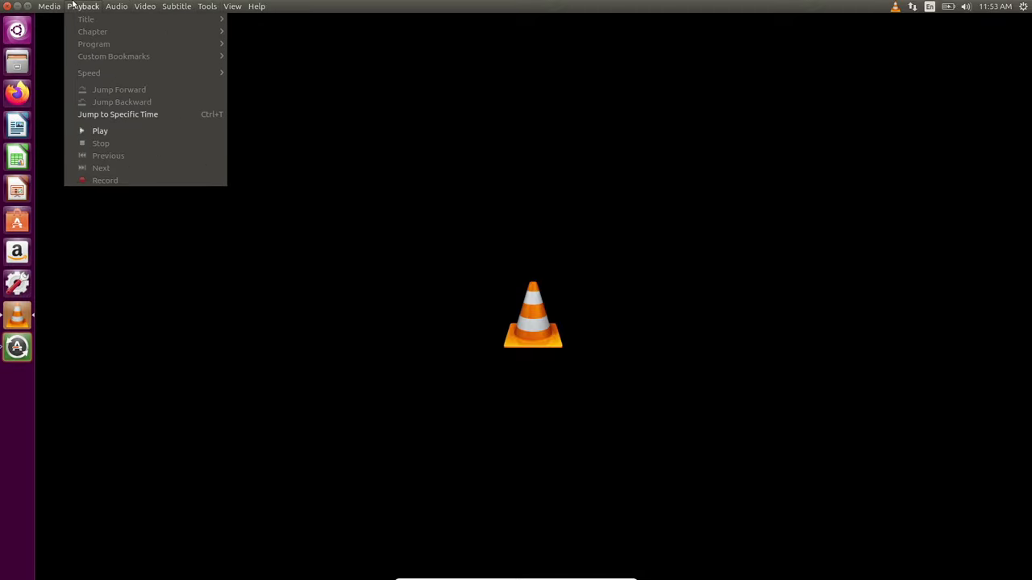
{"action": "key", "text": "Right"}
{"action": "key", "text": "Right"}
{"action": "key", "text": "Right"}
{"action": "key", "text": "Right"}
{"action": "key", "text": "Right"}
{"action": "key", "text": "Right"}
{"action": "key", "text": "Left"}
{"action": "key", "text": "Left"}
{"action": "key", "text": "Left"}
{"action": "key", "text": "Escape"}
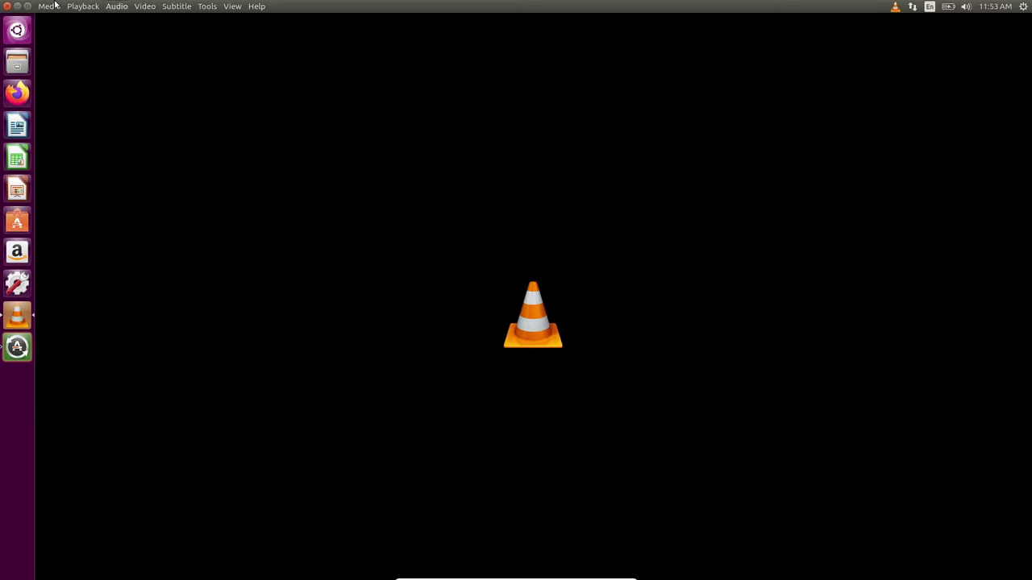
- Look for a file via Media > Open File in the empty Videos folder, cancel, and quit VLC
{"action": "left_click", "coordinate": [50, 5]}
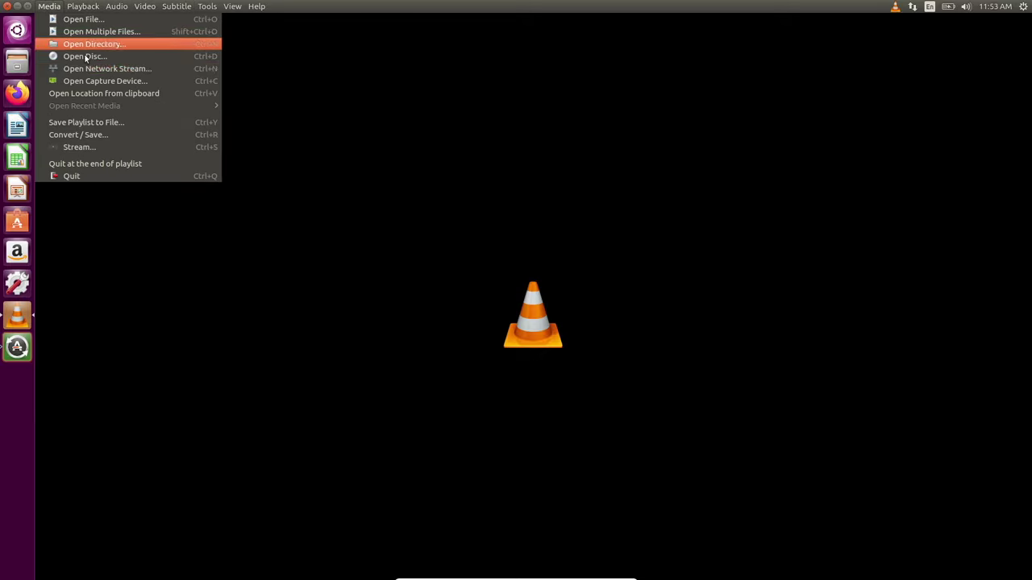
{"action": "left_click", "coordinate": [100, 18]}
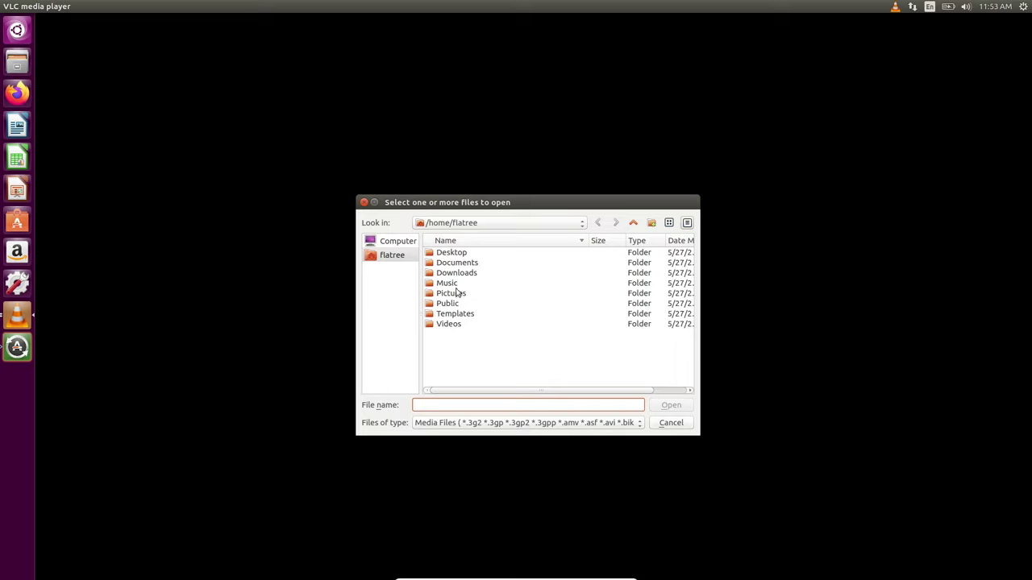
{"action": "double_click", "coordinate": [445, 326]}
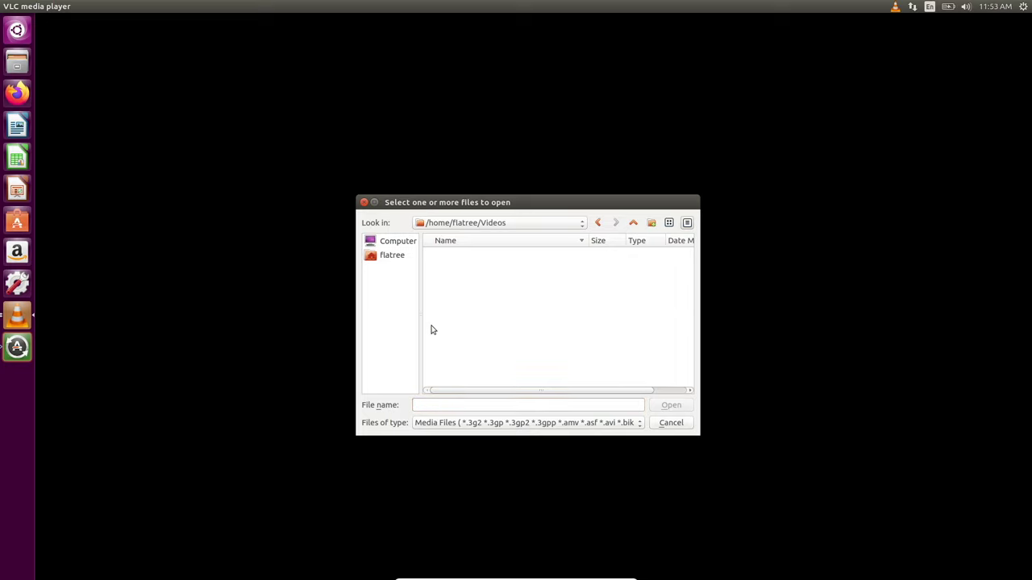
{"action": "left_click", "coordinate": [671, 423]}
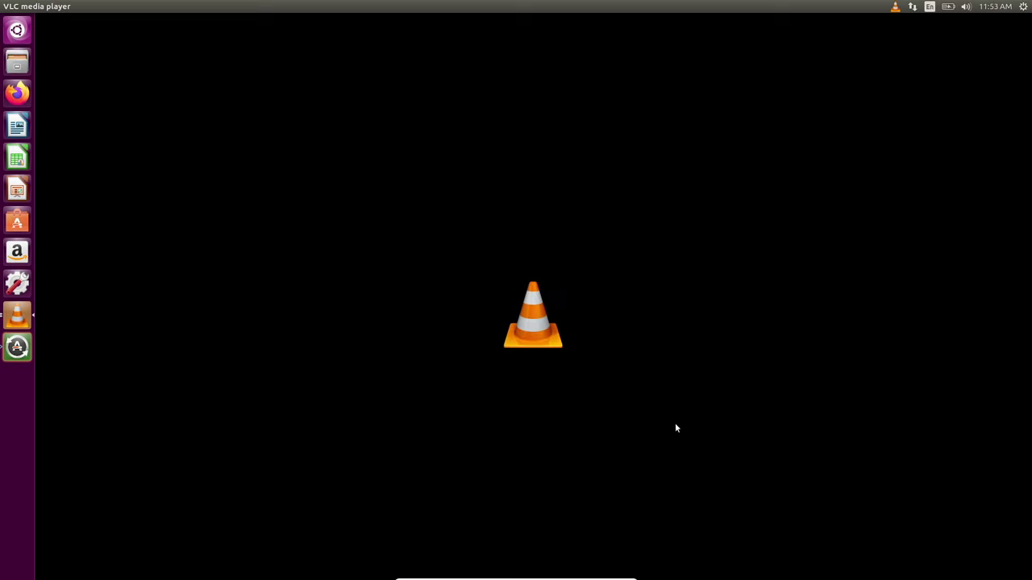
{"action": "left_click", "coordinate": [7, 5]}
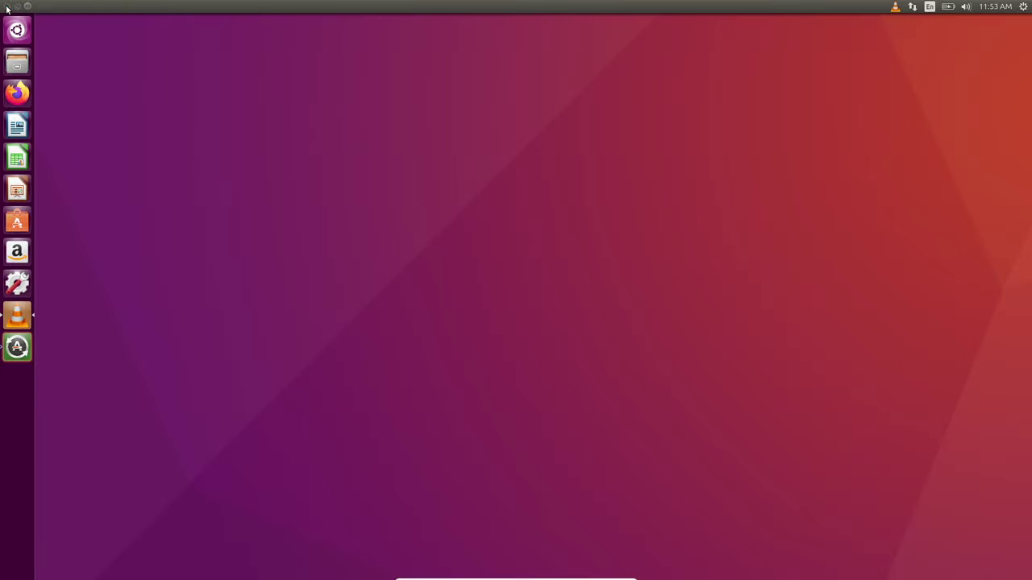
- Postpone the Software Updater's available updates and launch LibreOffice Writer
{"action": "left_click", "coordinate": [17, 347]}
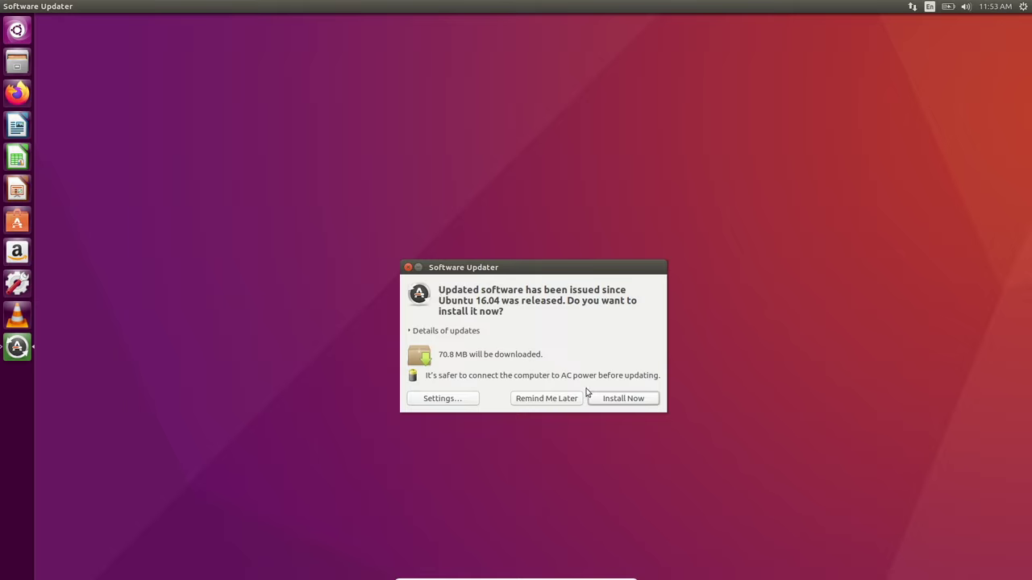
{"action": "left_click", "coordinate": [545, 400]}
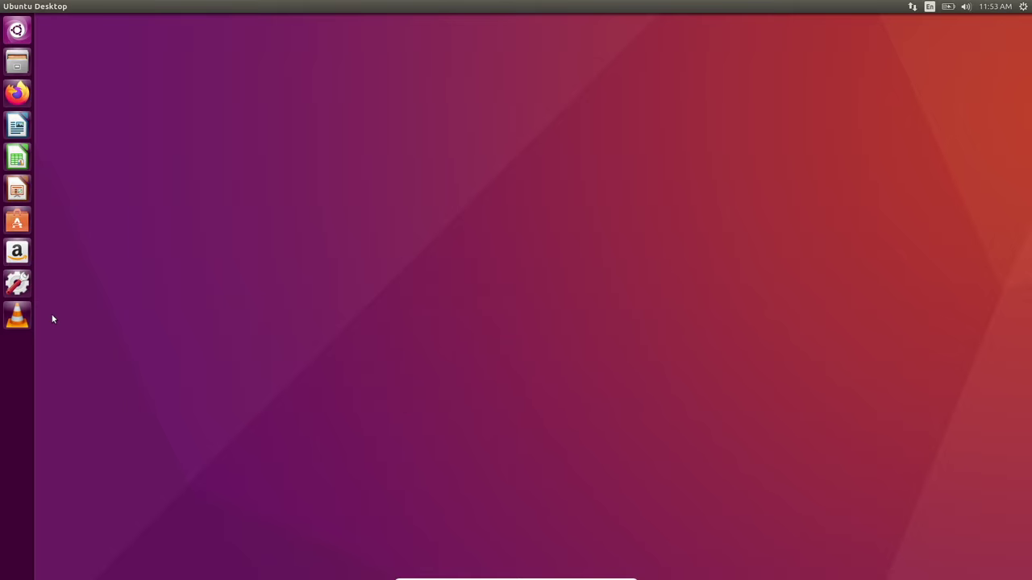
{"action": "left_click", "coordinate": [11, 122]}
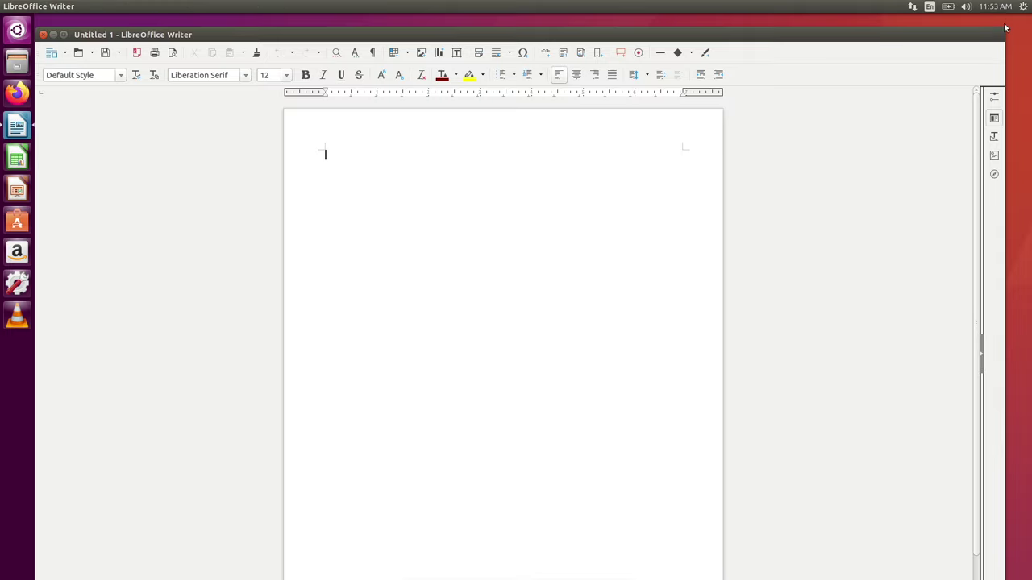
- Maximize Writer and type the line 'We are on ubuntu 16.04'
{"action": "left_click_drag", "start_coordinate": [1004, 33], "coordinate": [1029, 21]}
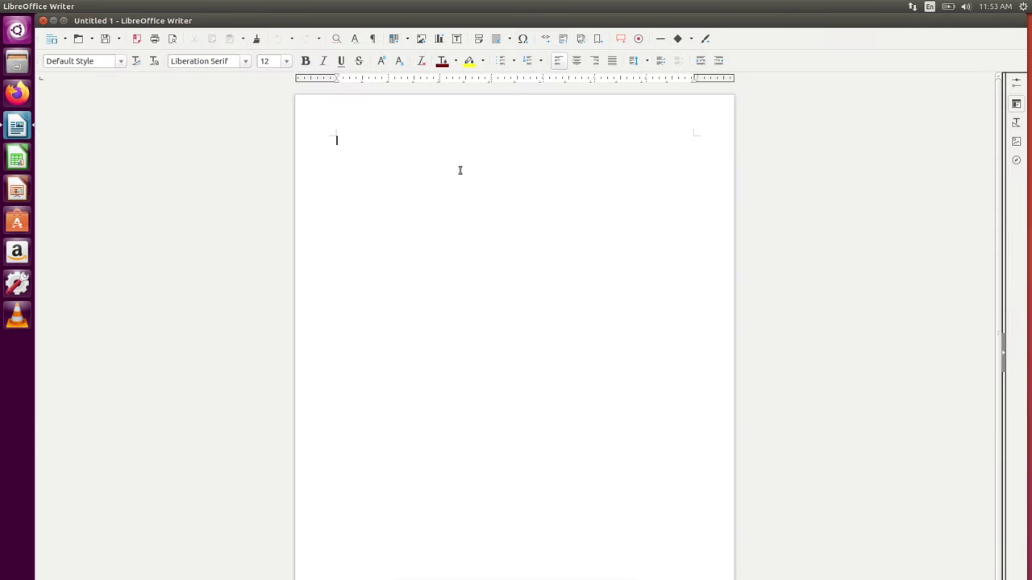
{"action": "type", "text": "We are on ubuntu"}
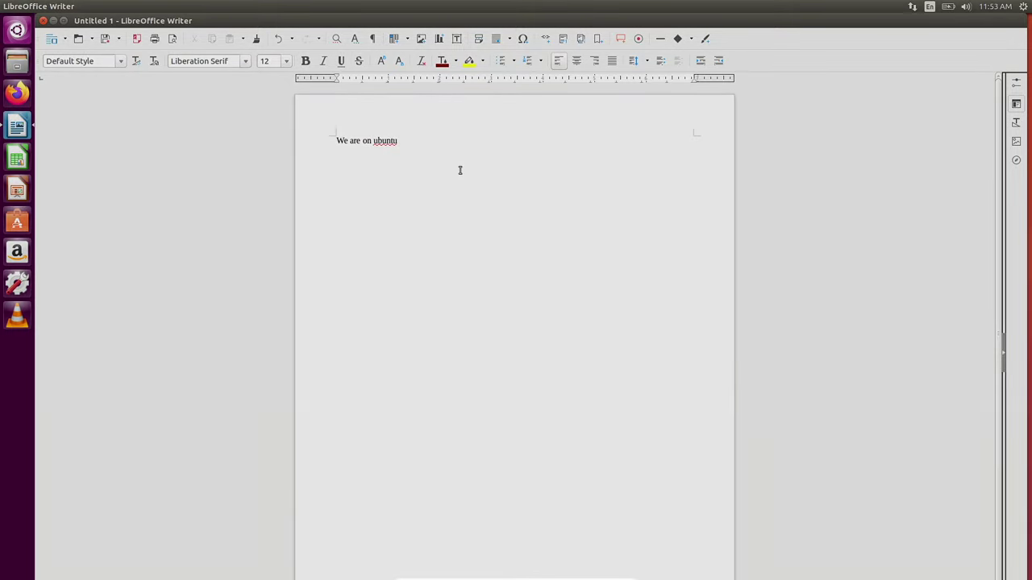
{"action": "type", "text": " 16"}
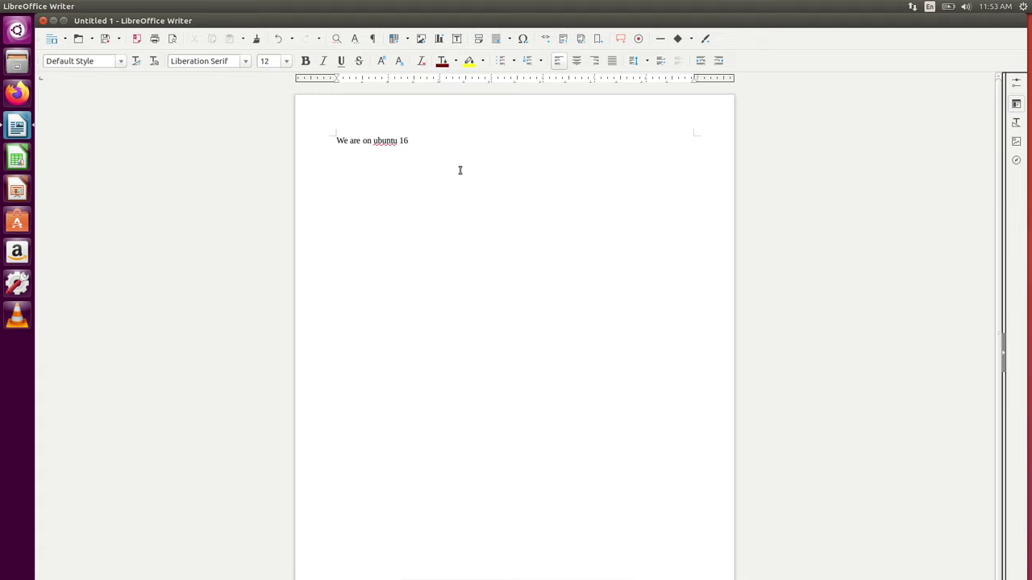
{"action": "type", "text": ".04"}
- Set the whole line to 48 pt font size
{"action": "left_click_drag", "start_coordinate": [460, 167], "coordinate": [263, 126]}
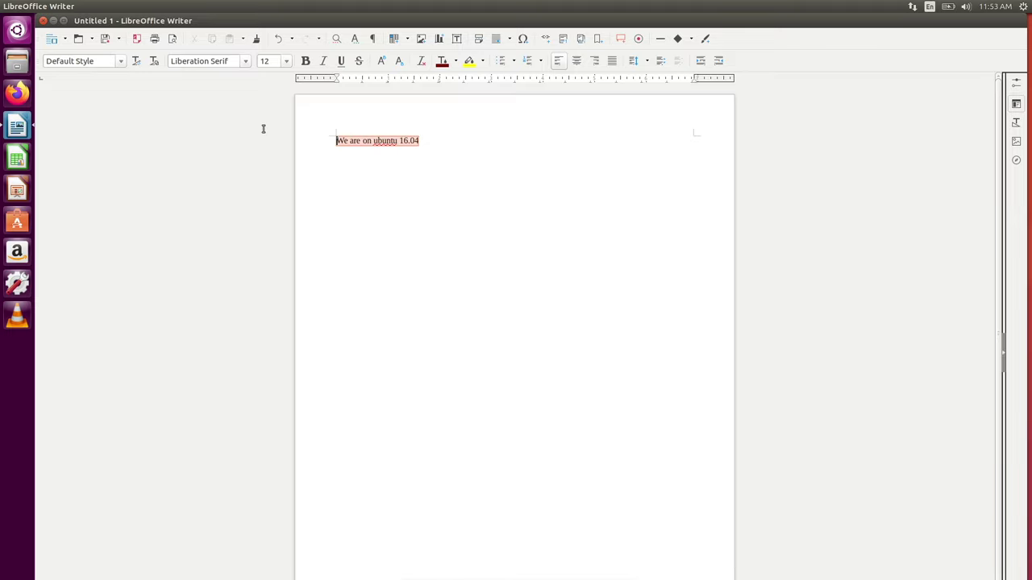
{"action": "left_click", "coordinate": [270, 60]}
{"action": "key", "text": "BackSpace"}
{"action": "type", "text": "48"}
{"action": "key", "text": "Return"}
{"action": "left_click", "coordinate": [489, 132]}
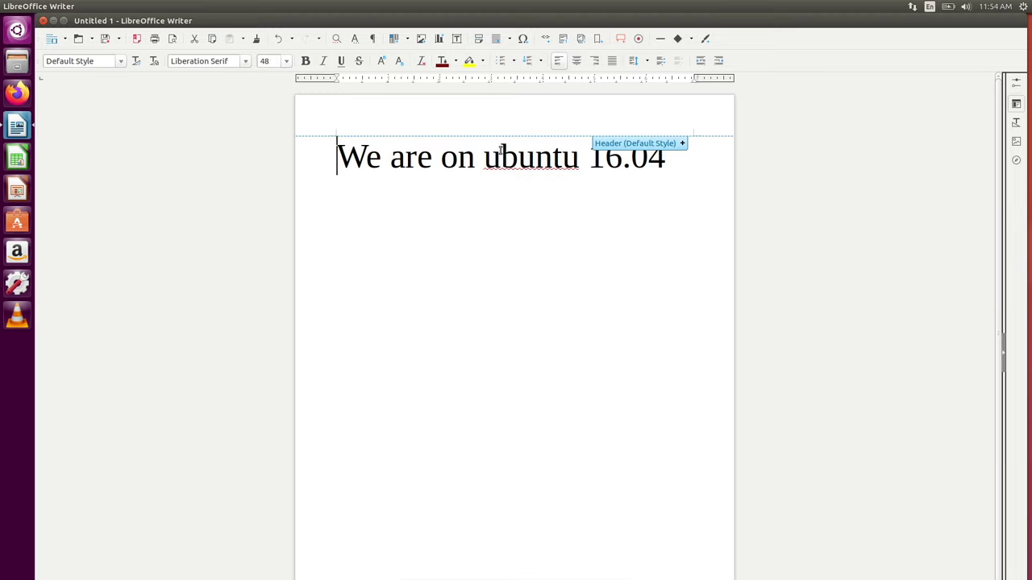
- Correct 'ubuntu' to 'Ubuntu' with the spelling suggestion and reselect the sentence
{"action": "right_click", "coordinate": [500, 156]}
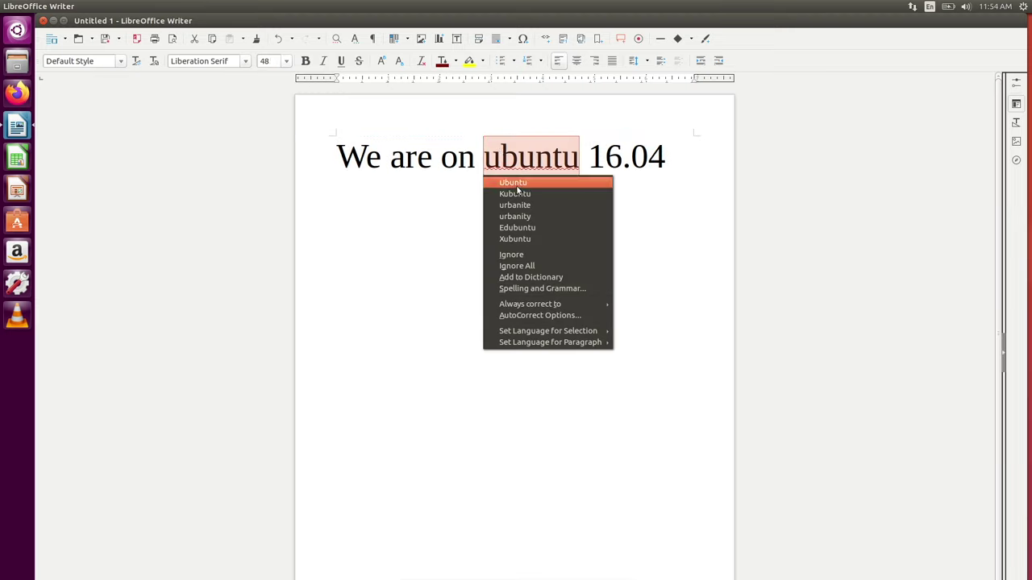
{"action": "left_click", "coordinate": [512, 183]}
{"action": "left_click", "coordinate": [674, 158]}
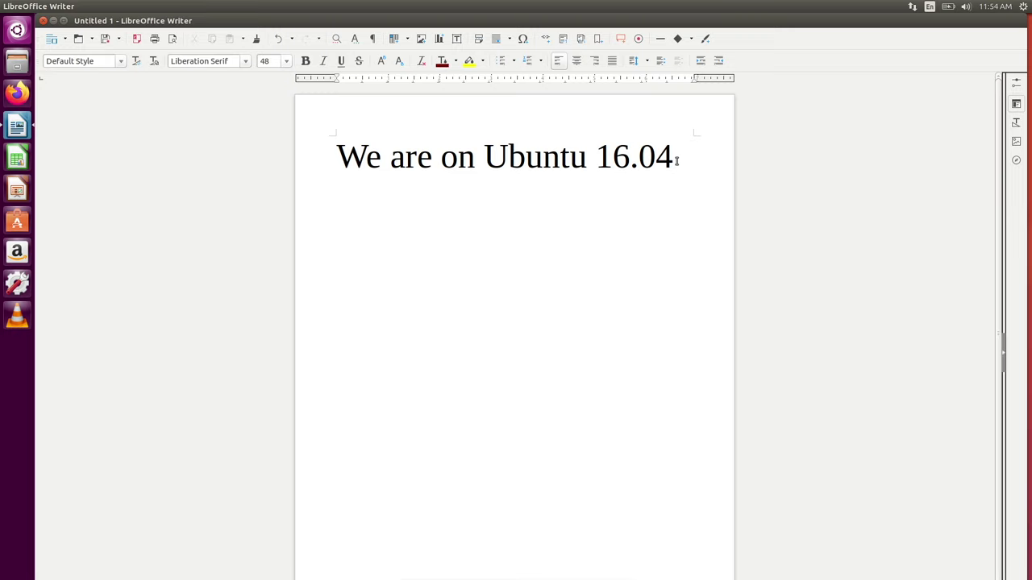
{"action": "mouse_move", "coordinate": [689, 169]}
{"action": "left_mouse_down"}
{"action": "mouse_move", "coordinate": [351, 174]}
{"action": "mouse_move", "coordinate": [680, 168]}
{"action": "mouse_move", "coordinate": [691, 178]}
{"action": "left_mouse_up"}
- Save the document as test.odt on the Desktop, close Writer, and reposition its desktop icon
{"action": "left_click", "coordinate": [105, 38]}
{"action": "key", "text": "BackSpace"}
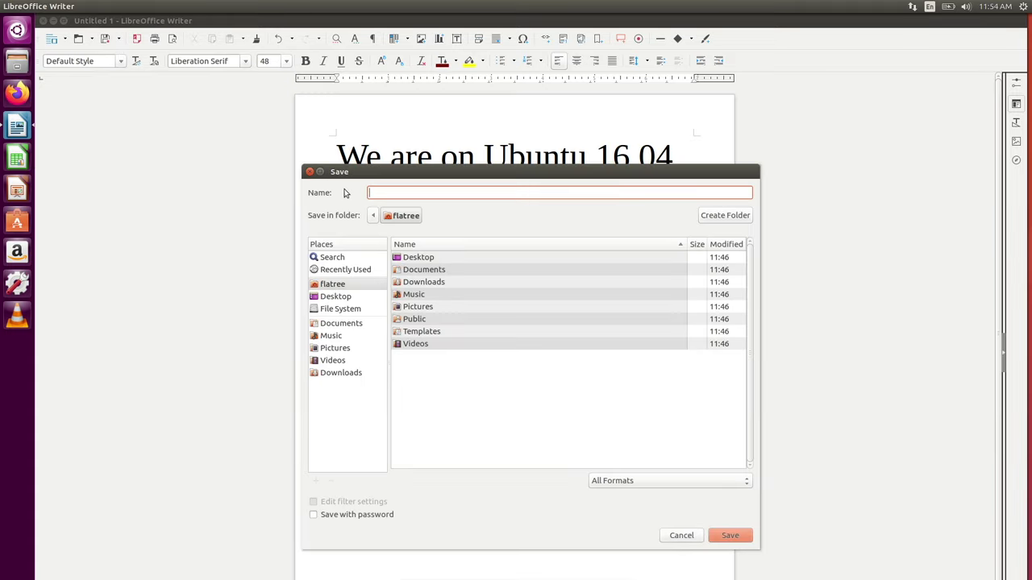
{"action": "type", "text": "tets"}
{"action": "key", "text": "BackSpace"}
{"action": "key", "text": "BackSpace"}
{"action": "key", "text": "BackSpace"}
{"action": "key", "text": "BackSpace"}
{"action": "type", "text": "test"}
{"action": "left_click", "coordinate": [329, 300]}
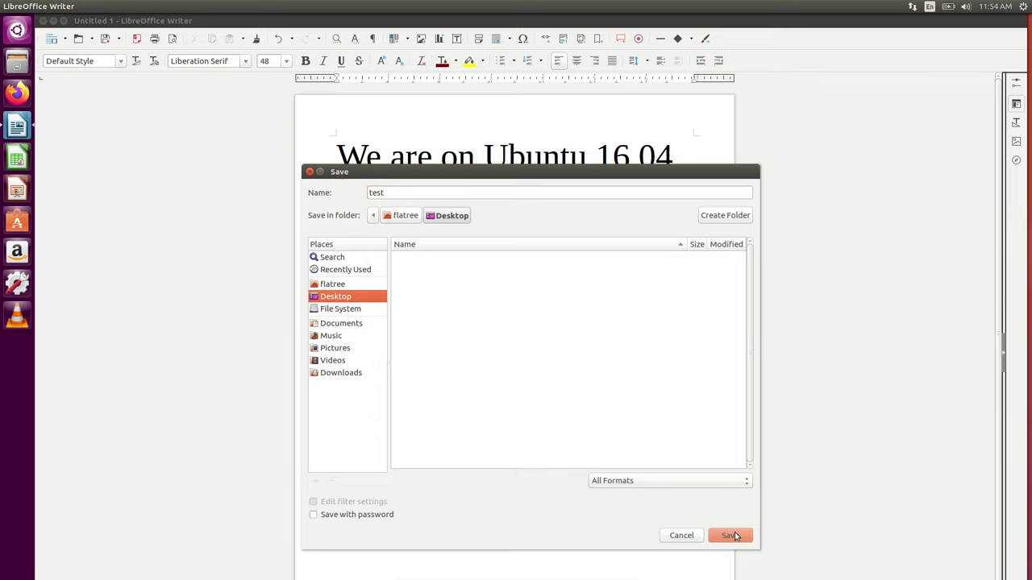
{"action": "left_click", "coordinate": [734, 536]}
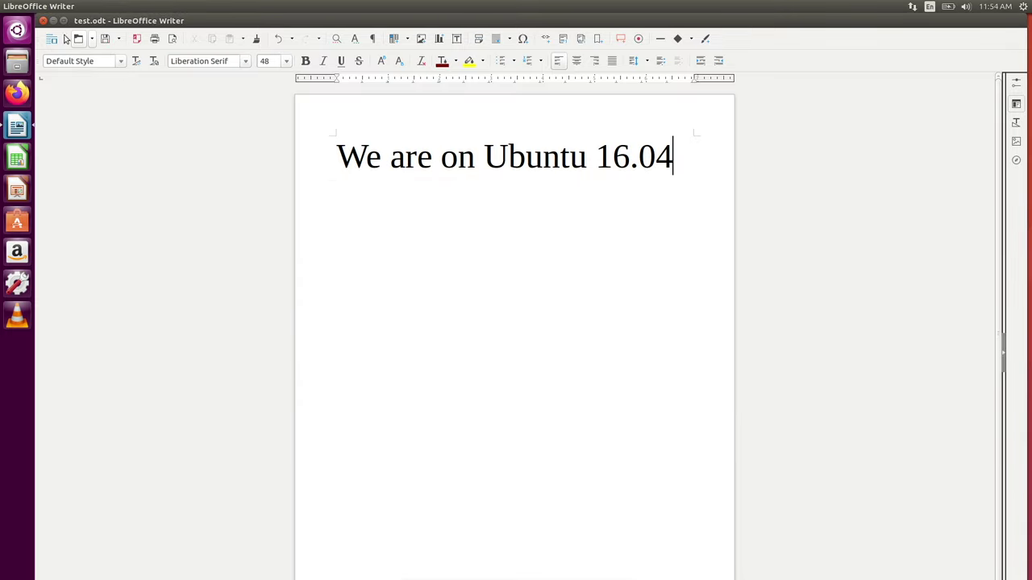
{"action": "left_click", "coordinate": [43, 20]}
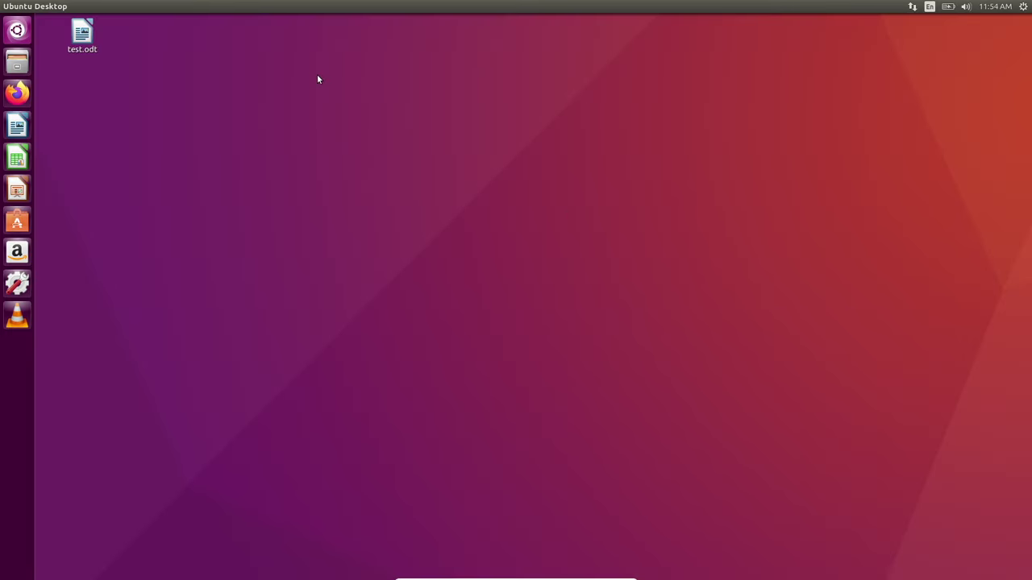
{"action": "mouse_move", "coordinate": [95, 33]}
{"action": "left_mouse_down"}
{"action": "mouse_move", "coordinate": [56, 74]}
{"action": "mouse_move", "coordinate": [126, 212]}
{"action": "mouse_move", "coordinate": [188, 194]}
{"action": "mouse_move", "coordinate": [168, 78]}
{"action": "mouse_move", "coordinate": [73, 156]}
{"action": "mouse_move", "coordinate": [239, 261]}
{"action": "mouse_move", "coordinate": [92, 62]}
{"action": "mouse_move", "coordinate": [90, 41]}
{"action": "left_mouse_up"}
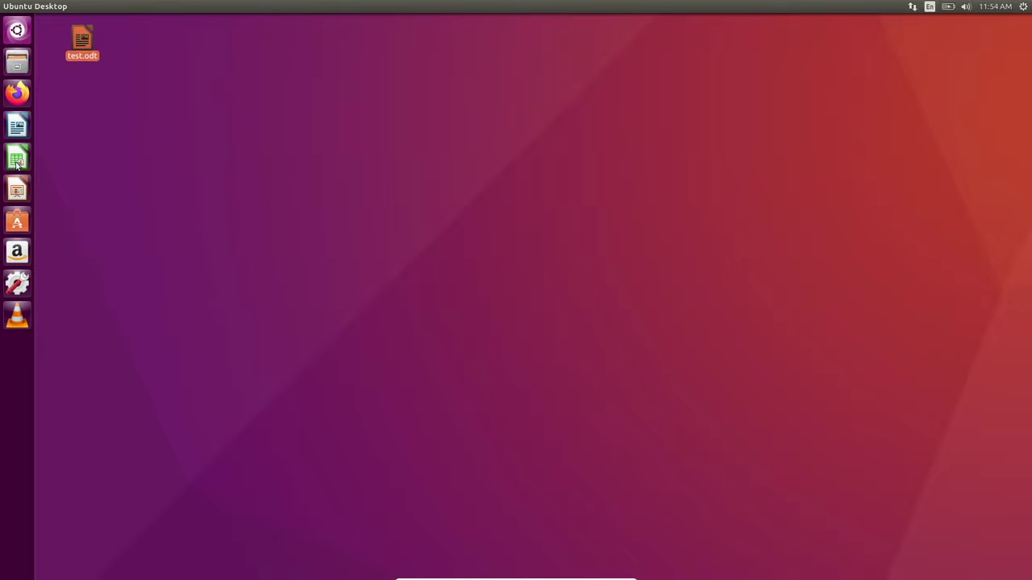
- Launch LibreOffice Calc and try selecting and deselecting a few cell ranges
{"action": "left_click", "coordinate": [18, 161]}
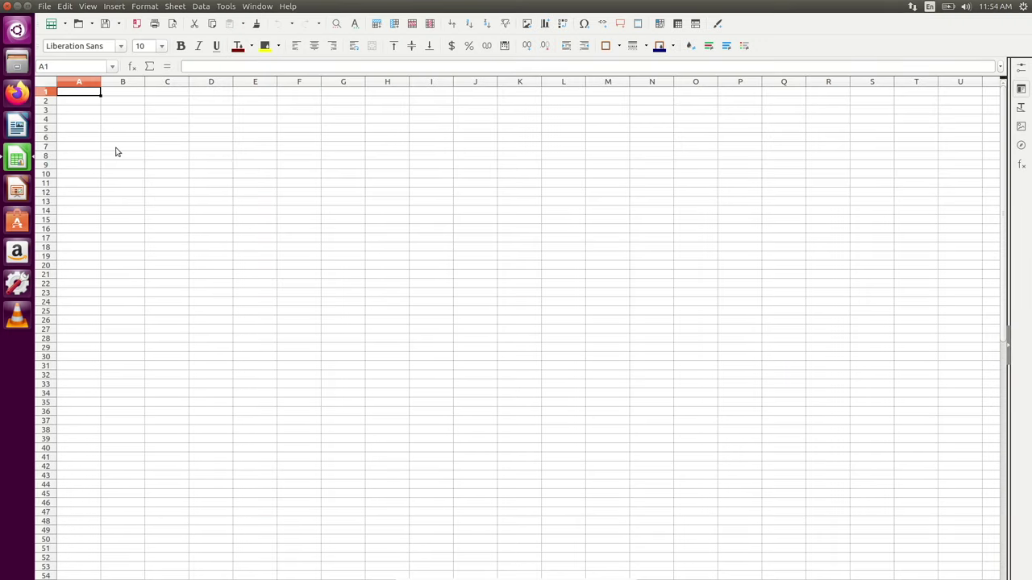
{"action": "left_click_drag", "start_coordinate": [115, 148], "coordinate": [613, 339]}
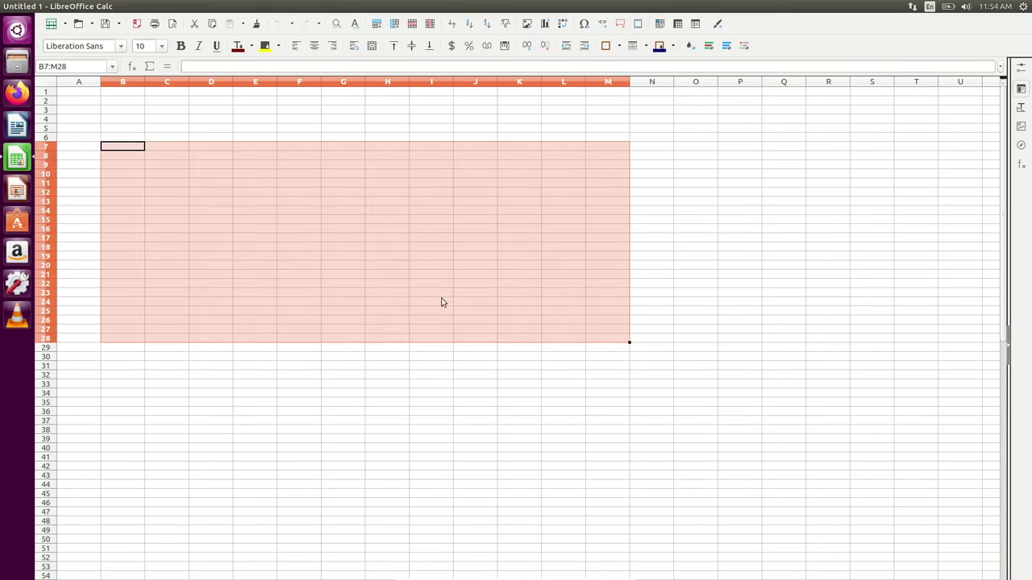
{"action": "left_click", "coordinate": [726, 275]}
{"action": "left_click", "coordinate": [399, 244]}
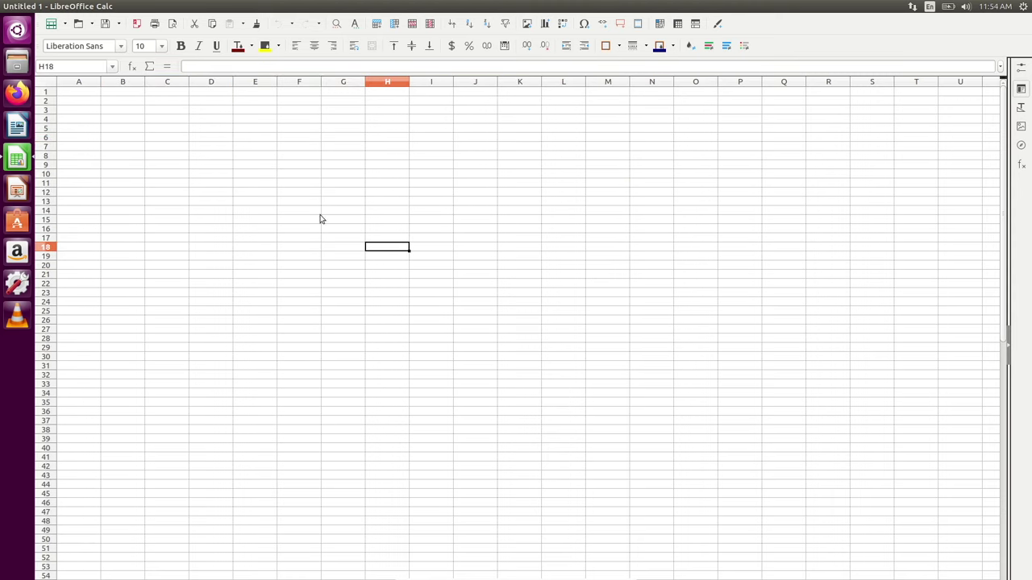
{"action": "left_click", "coordinate": [131, 154]}
{"action": "left_click_drag", "start_coordinate": [293, 231], "coordinate": [857, 484]}
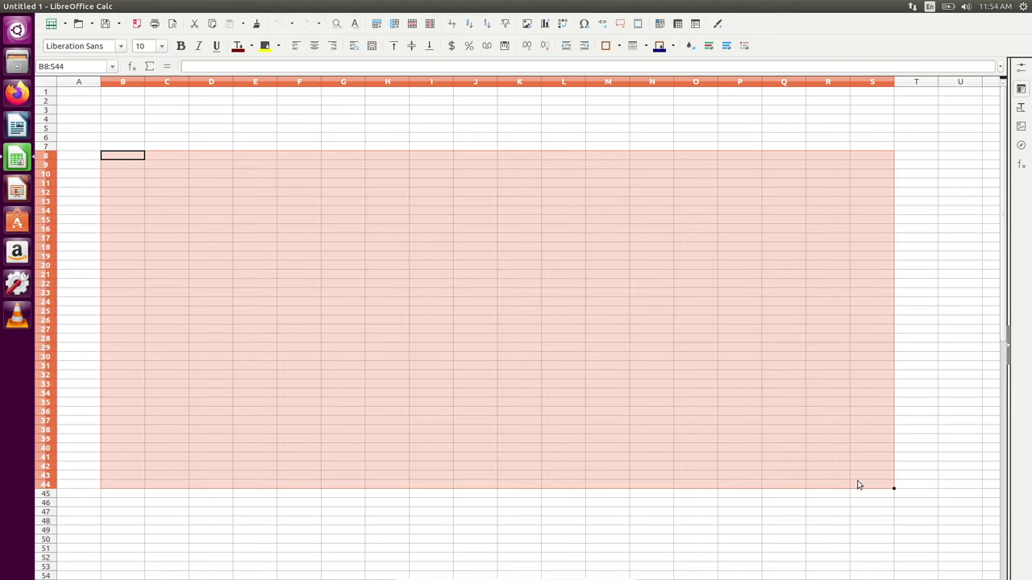
{"action": "left_click", "coordinate": [704, 541]}
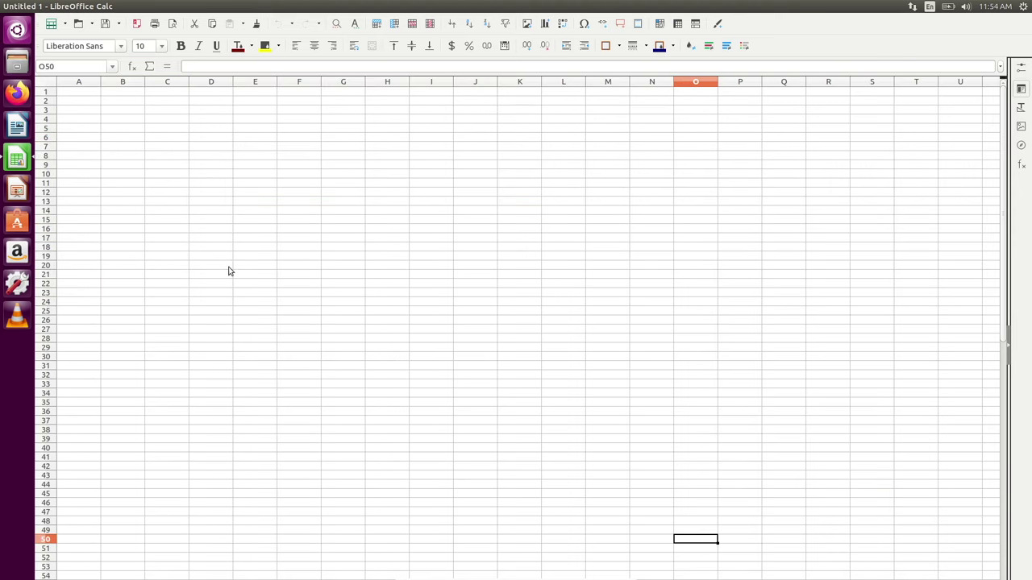
- Enter the digits 1 through 9 and then 0 across cells A1 to J1
{"action": "left_click", "coordinate": [76, 94]}
{"action": "type", "text": "1"}
{"action": "key", "text": "Tab"}
{"action": "type", "text": "2"}
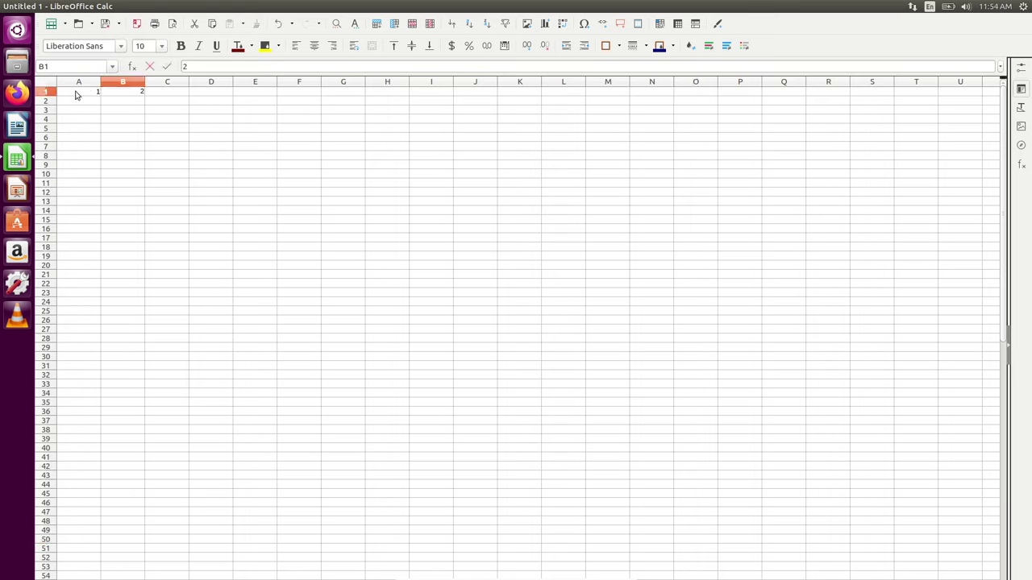
{"action": "key", "text": "Tab"}
{"action": "type", "text": "3"}
{"action": "key", "text": "Tab"}
{"action": "type", "text": "4"}
{"action": "key", "text": "Tab"}
{"action": "type", "text": "5"}
{"action": "key", "text": "Tab"}
{"action": "type", "text": "6\t7"}
{"action": "key", "text": "Tab"}
{"action": "type", "text": "8"}
{"action": "key", "text": "Tab"}
{"action": "type", "text": "9"}
{"action": "key", "text": "Tab"}
{"action": "type", "text": "0"}
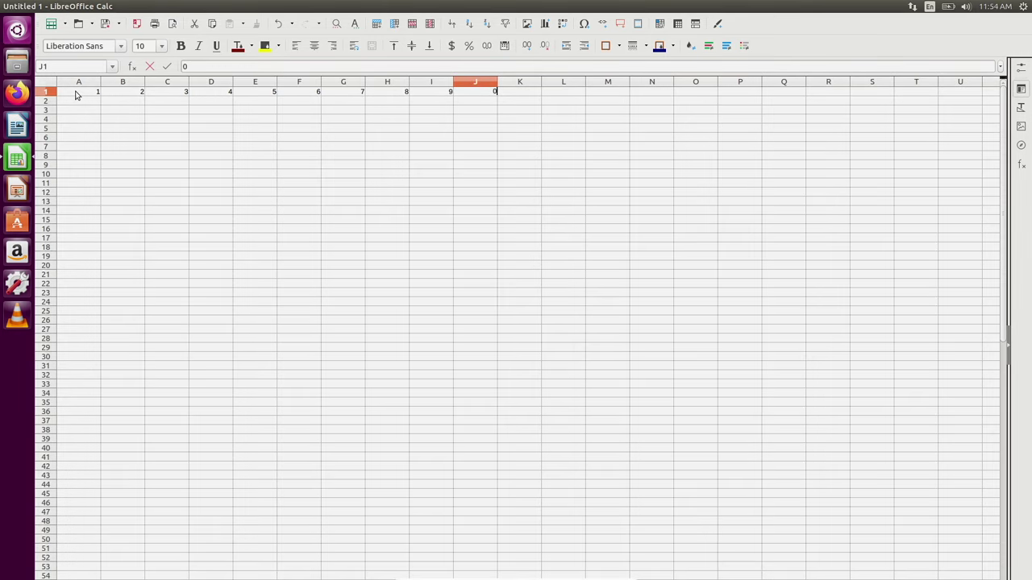
- Close the spreadsheet, discarding the unsaved digits with Don't Save
{"action": "left_click", "coordinate": [258, 137]}
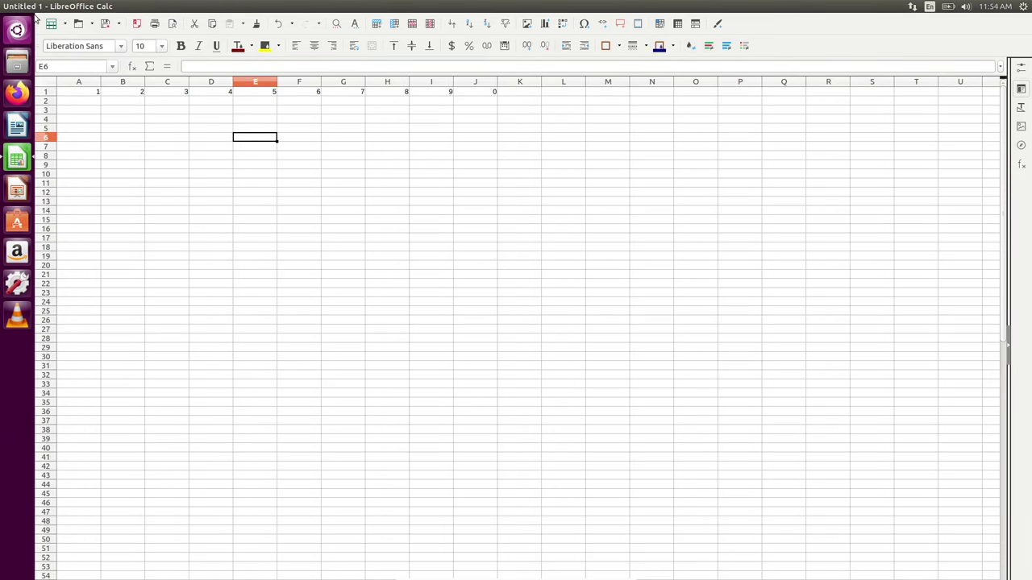
{"action": "left_click", "coordinate": [7, 7]}
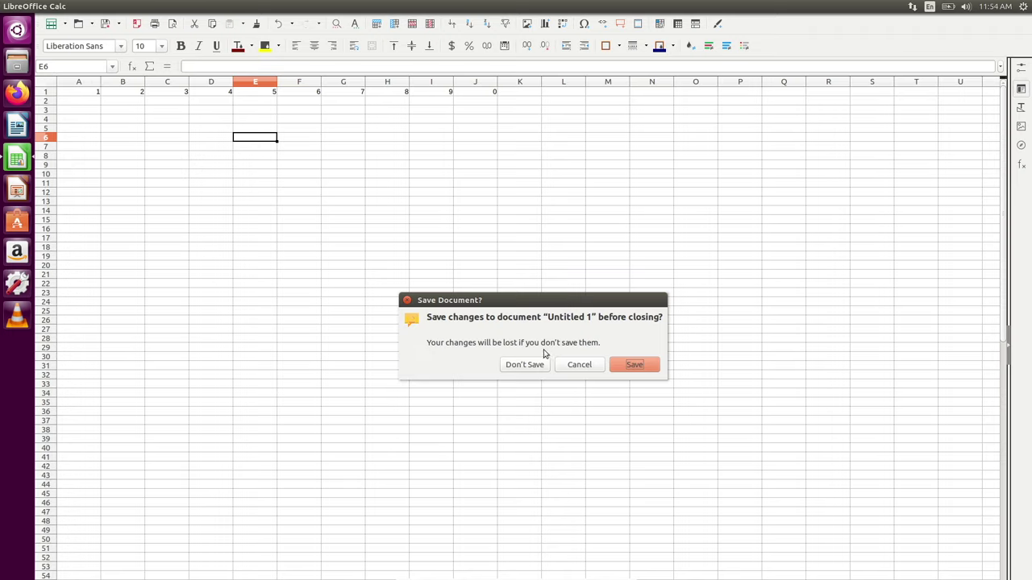
{"action": "left_click", "coordinate": [525, 371]}
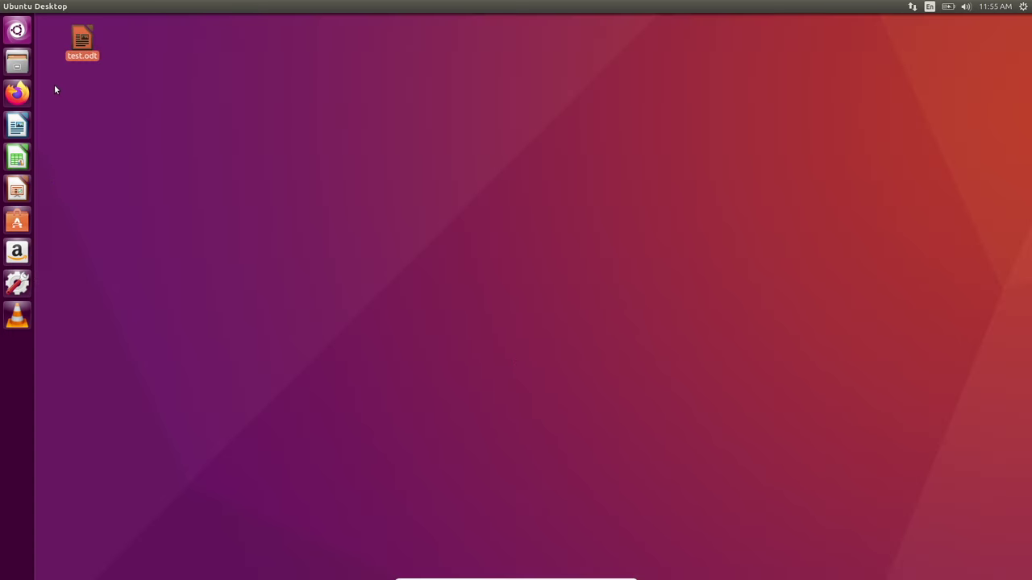
- Launch LibreOffice Impress and title the first slide 'Ubuntu'
{"action": "left_click", "coordinate": [74, 148]}
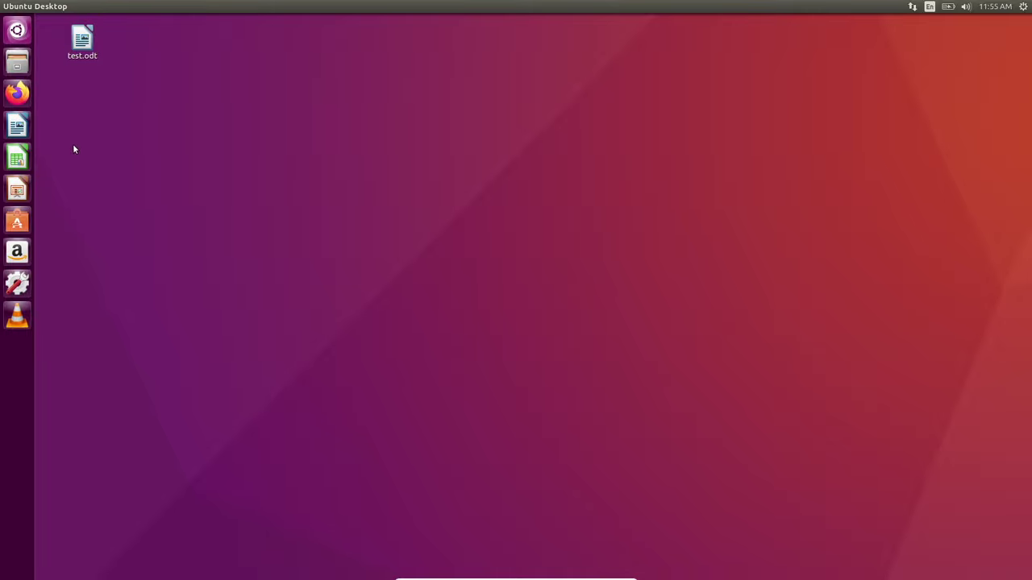
{"action": "left_click", "coordinate": [15, 193]}
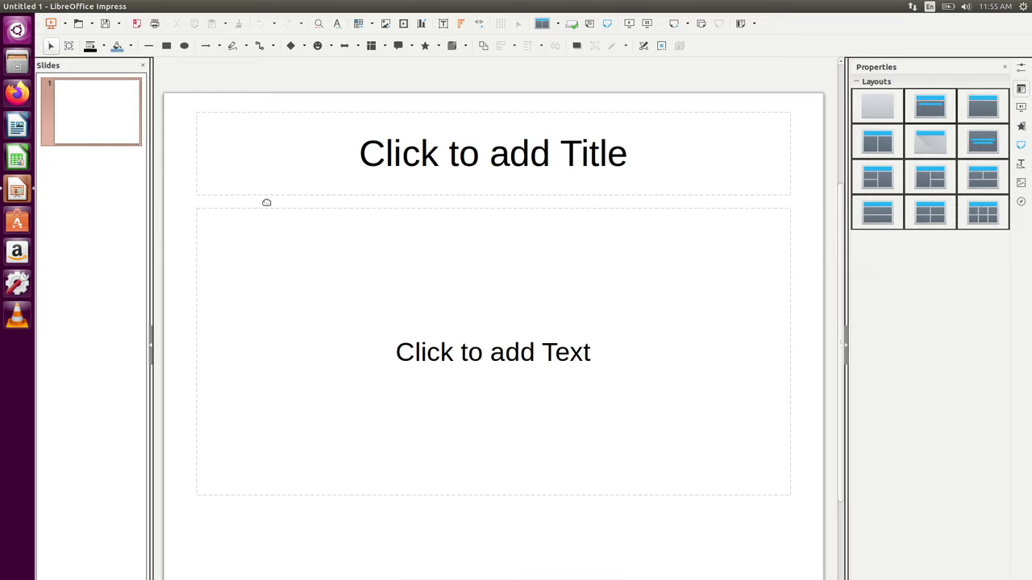
{"action": "left_click", "coordinate": [385, 154]}
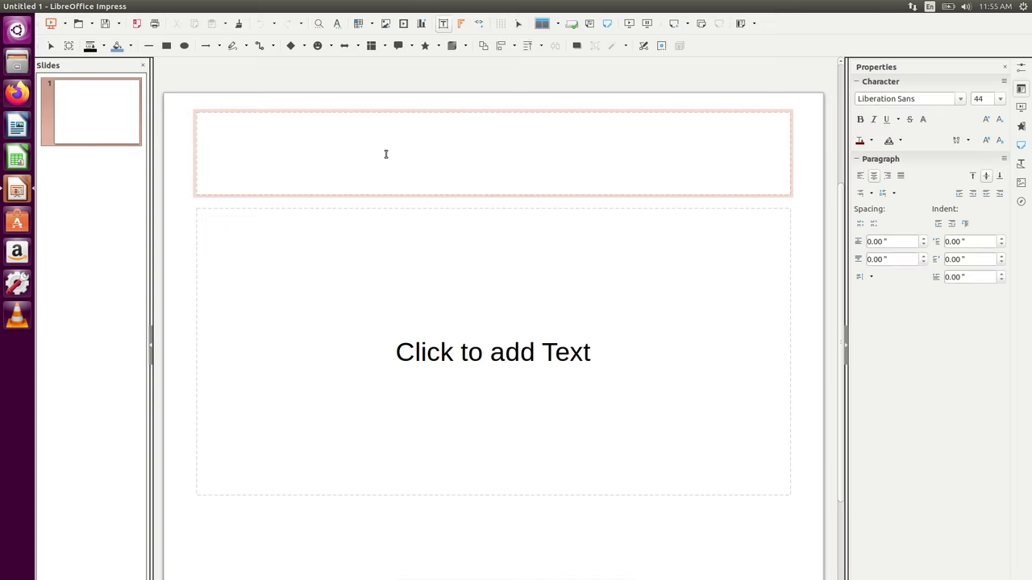
{"action": "type", "text": "Un"}
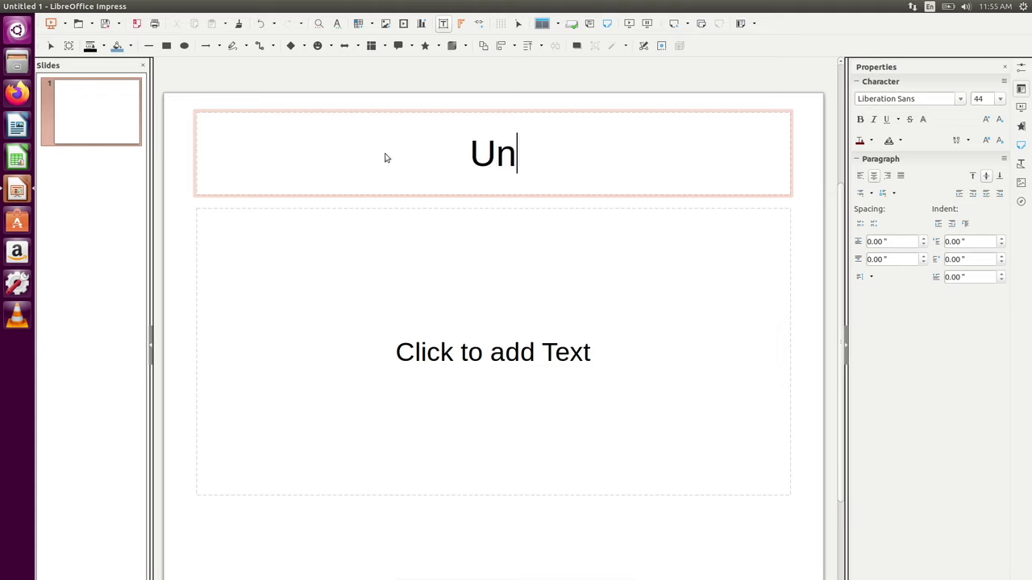
{"action": "key", "text": "BackSpace"}
{"action": "type", "text": "buntu"}
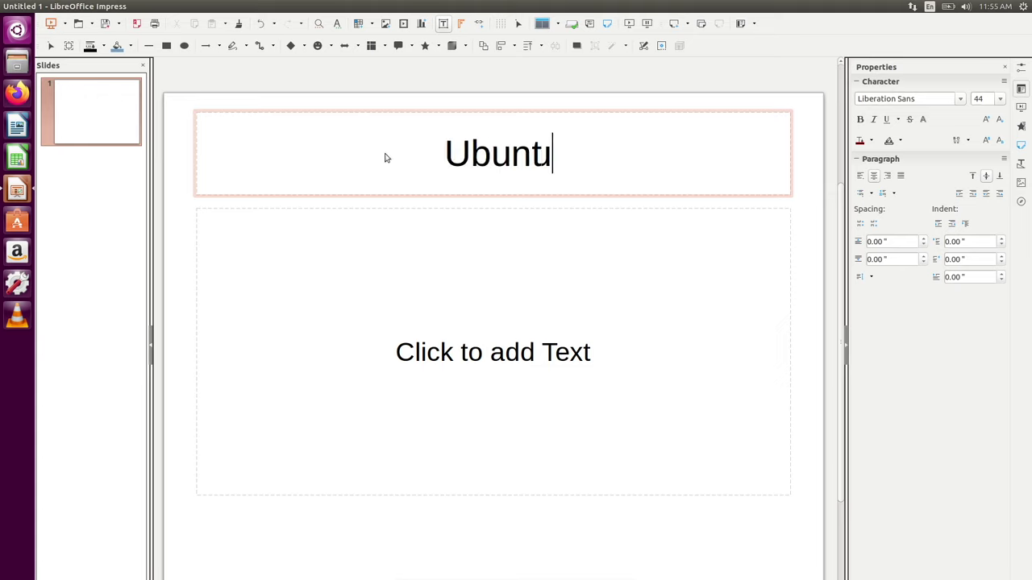
{"action": "left_click", "coordinate": [519, 392]}
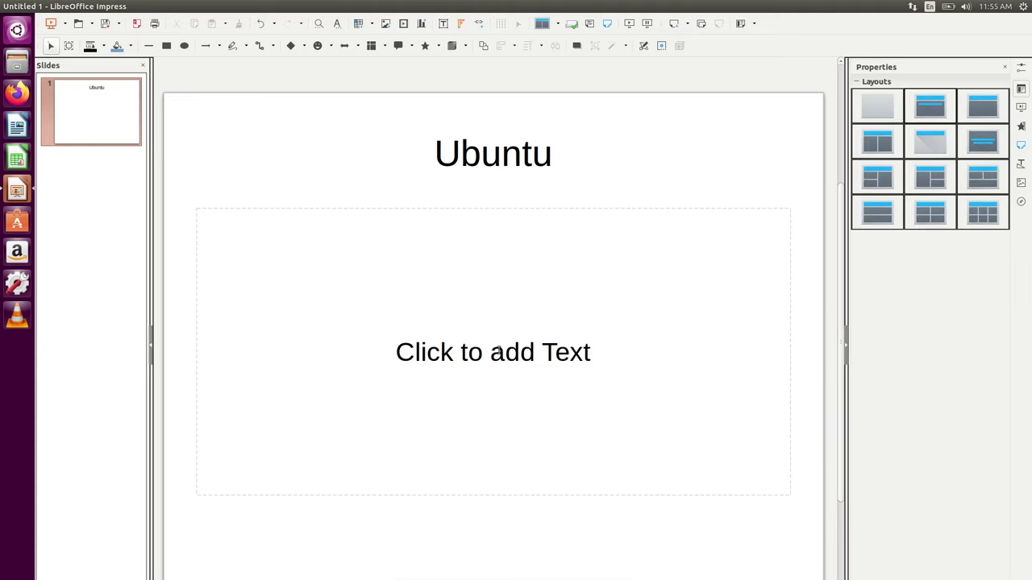
- Type 'A great OS' into the slide's body placeholder
{"action": "left_click", "coordinate": [493, 352]}
{"action": "type", "text": "A"}
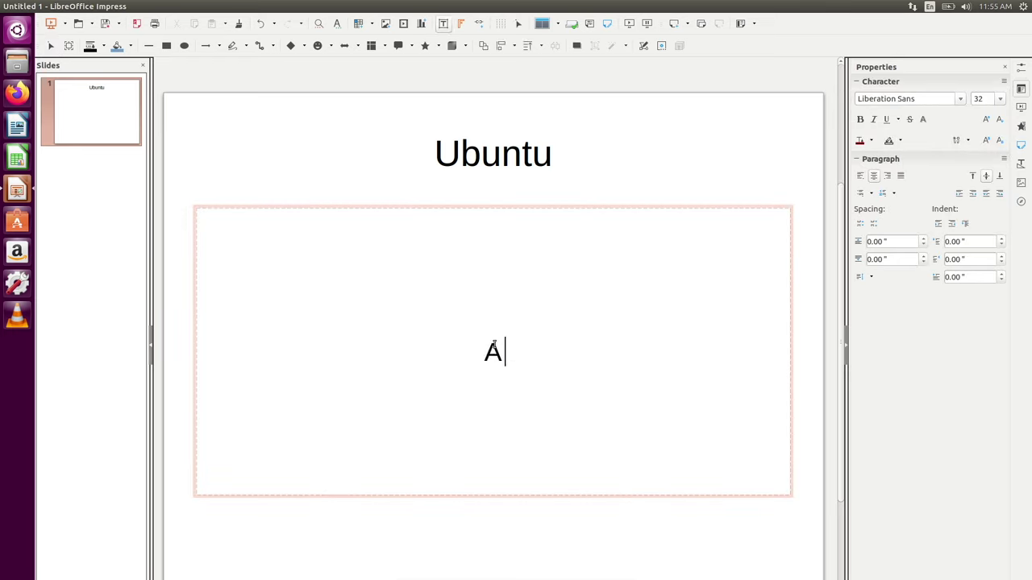
{"action": "type", "text": " great o"}
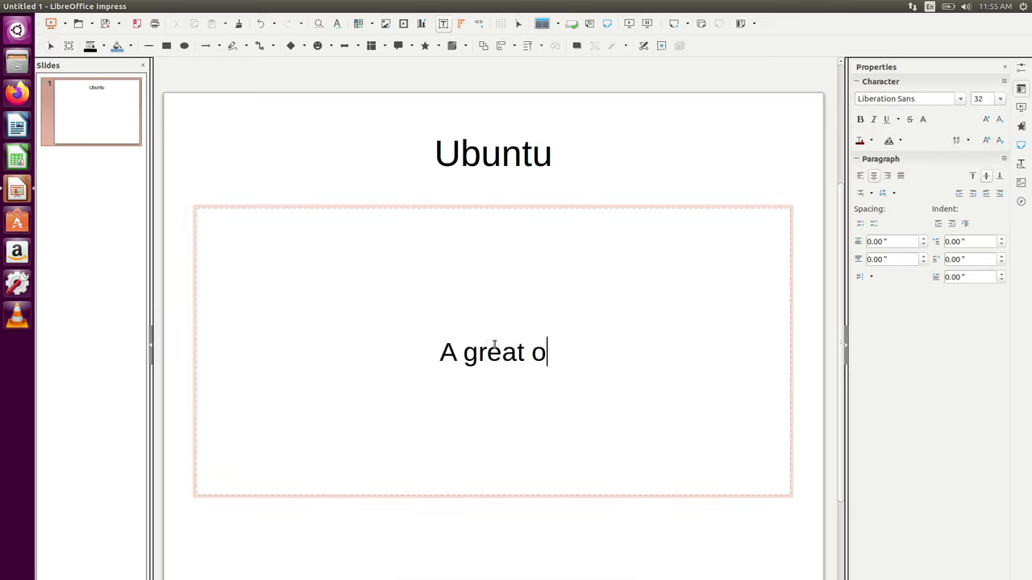
{"action": "key", "text": "BackSpace"}
{"action": "type", "text": "OS"}
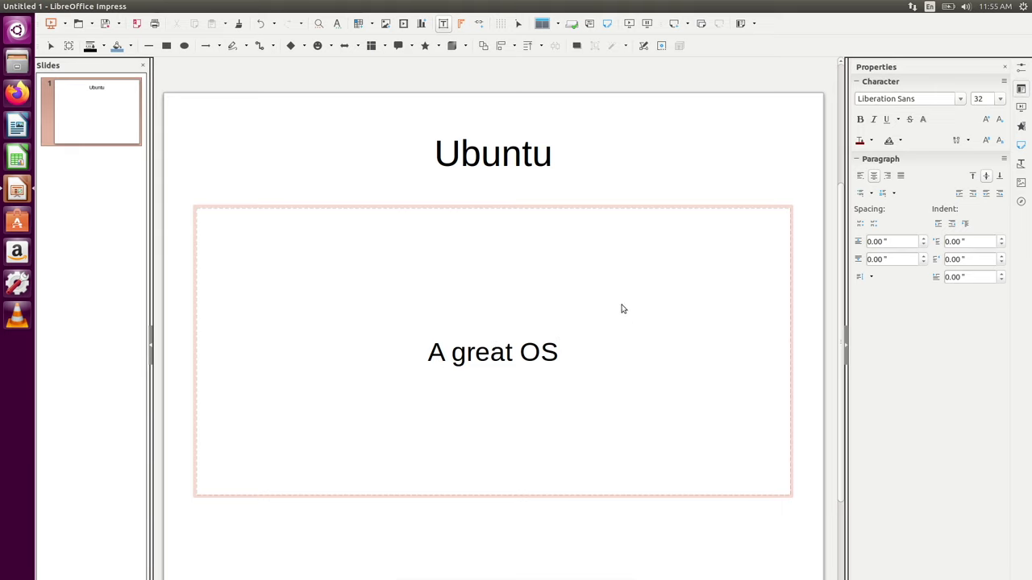
- Close Impress without saving the presentation
{"action": "right_click", "coordinate": [90, 122]}
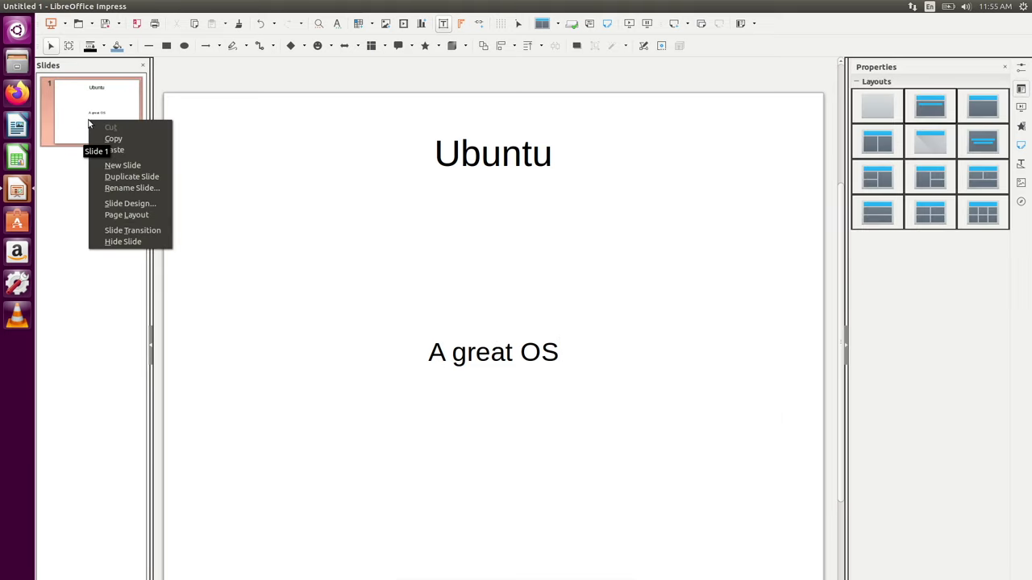
{"action": "left_click", "coordinate": [98, 288]}
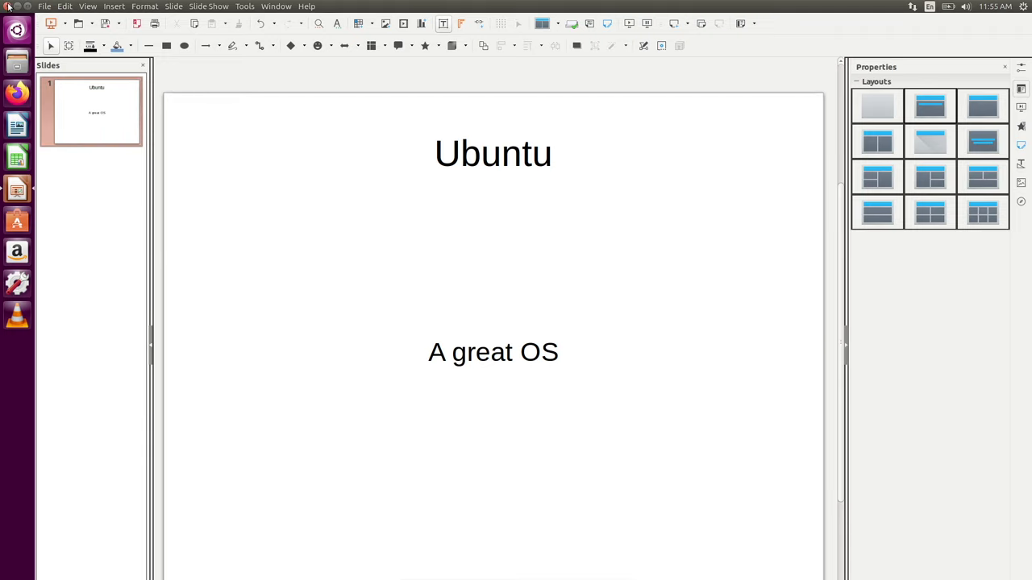
{"action": "left_click", "coordinate": [8, 4]}
{"action": "left_click", "coordinate": [524, 367]}
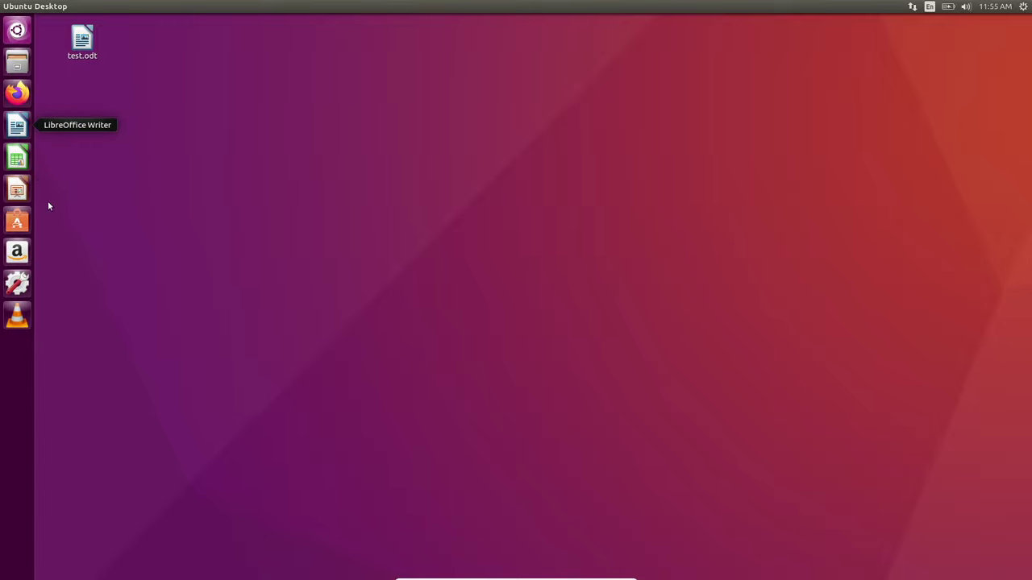
{"action": "left_click", "coordinate": [16, 31]}
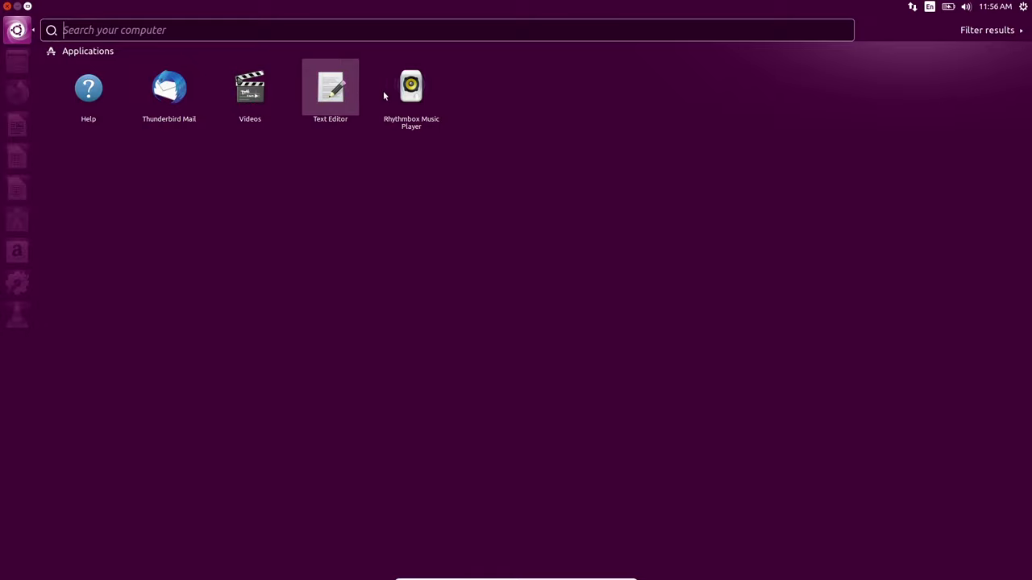
{"action": "left_click", "coordinate": [404, 91]}
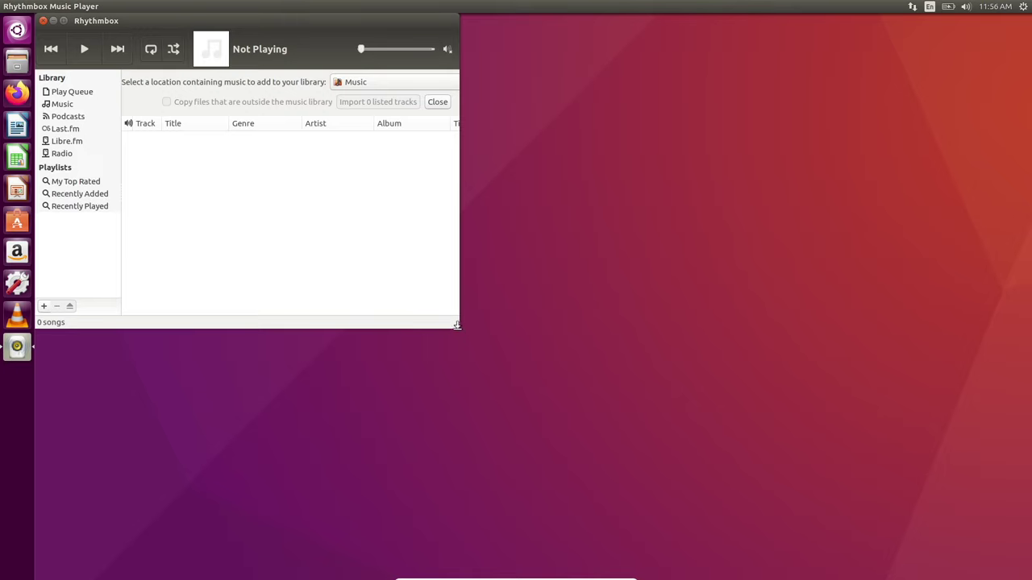
{"action": "left_click_drag", "start_coordinate": [456, 327], "coordinate": [1028, 411]}
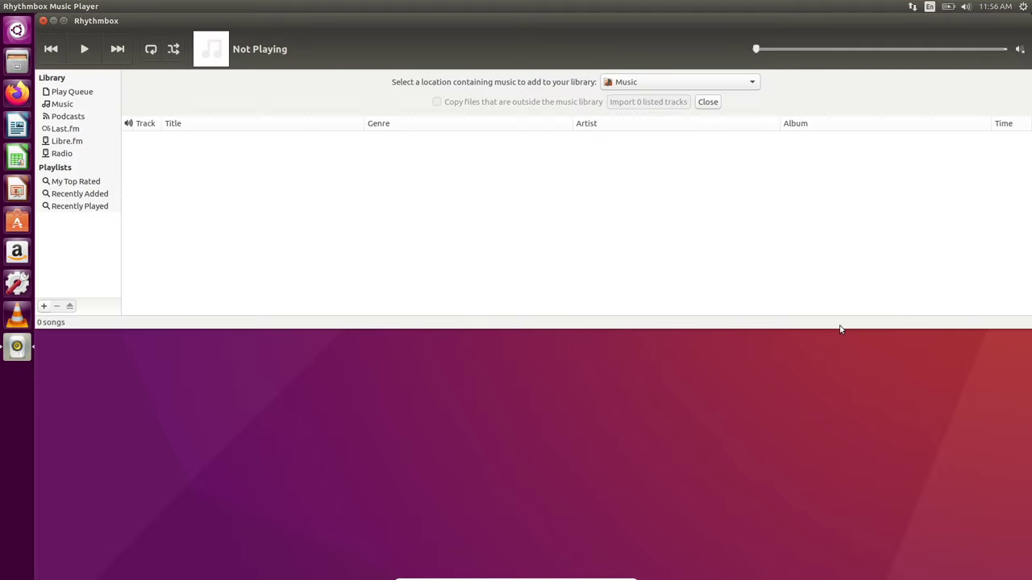
{"action": "left_click_drag", "start_coordinate": [841, 329], "coordinate": [836, 576]}
{"action": "left_click", "coordinate": [48, 91]}
{"action": "left_click", "coordinate": [54, 104]}
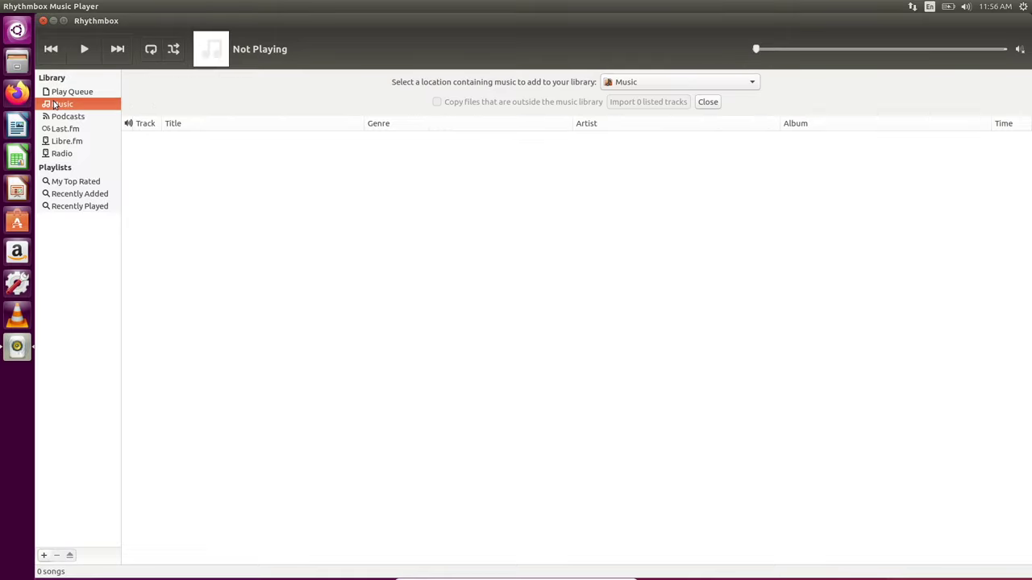
{"action": "left_click", "coordinate": [43, 20]}
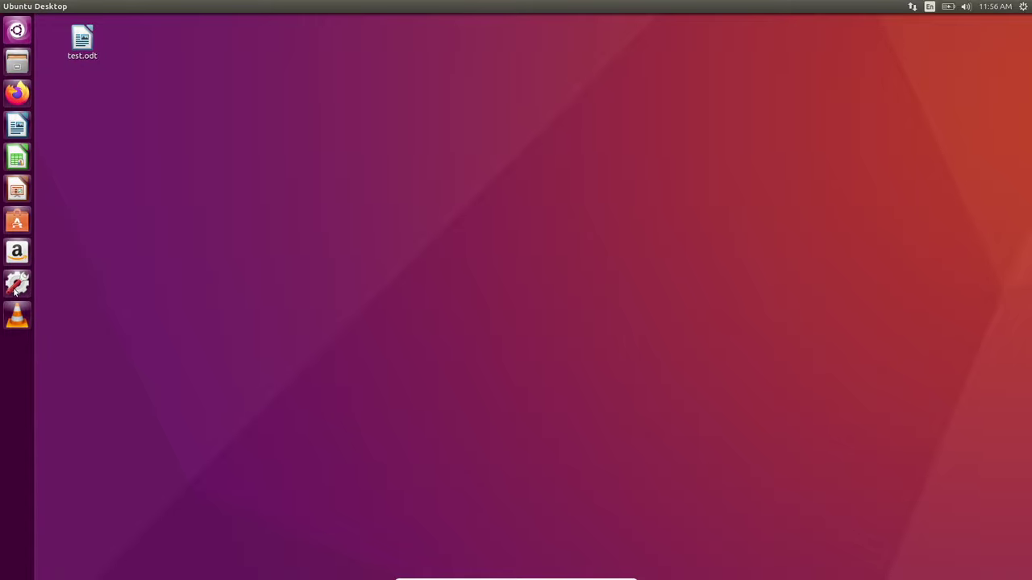
{"action": "left_click", "coordinate": [17, 34]}
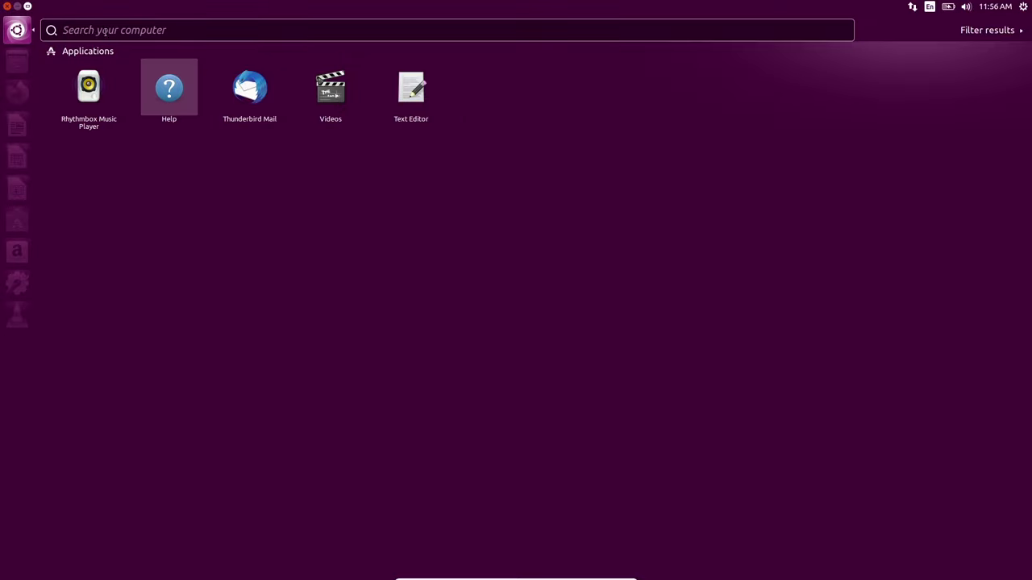
{"action": "left_click", "coordinate": [103, 30]}
{"action": "type", "text": "ch"}
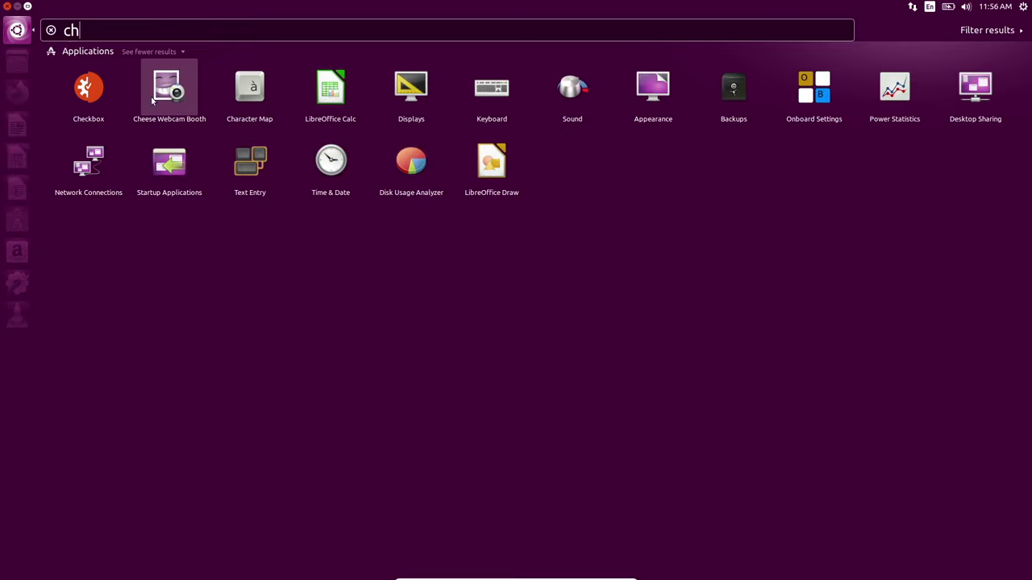
{"action": "key", "text": "BackSpace"}
{"action": "key", "text": "BackSpace"}
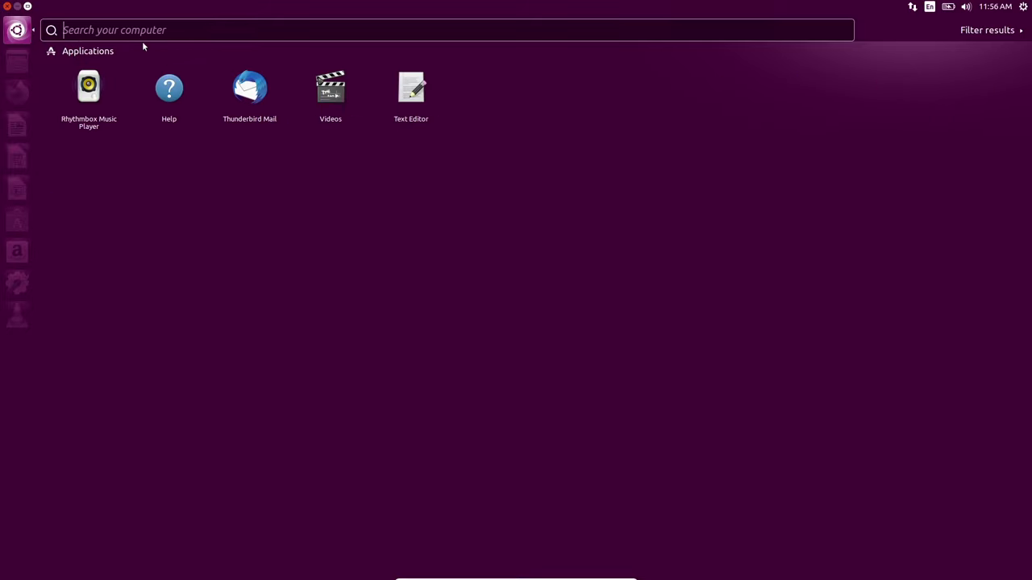
{"action": "left_click", "coordinate": [1020, 31]}
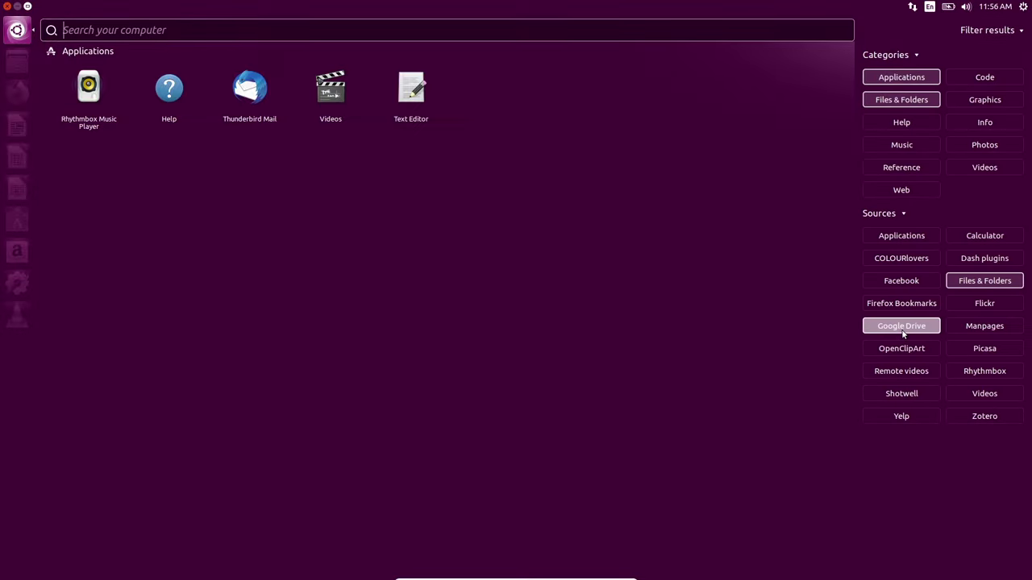
{"action": "left_click", "coordinate": [527, 31]}
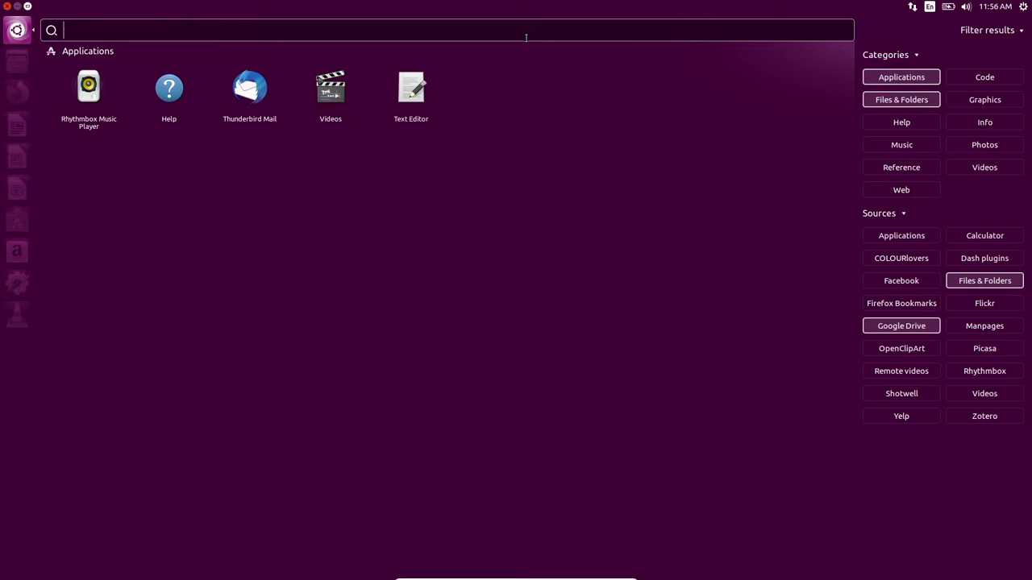
{"action": "type", "text": "ch"}
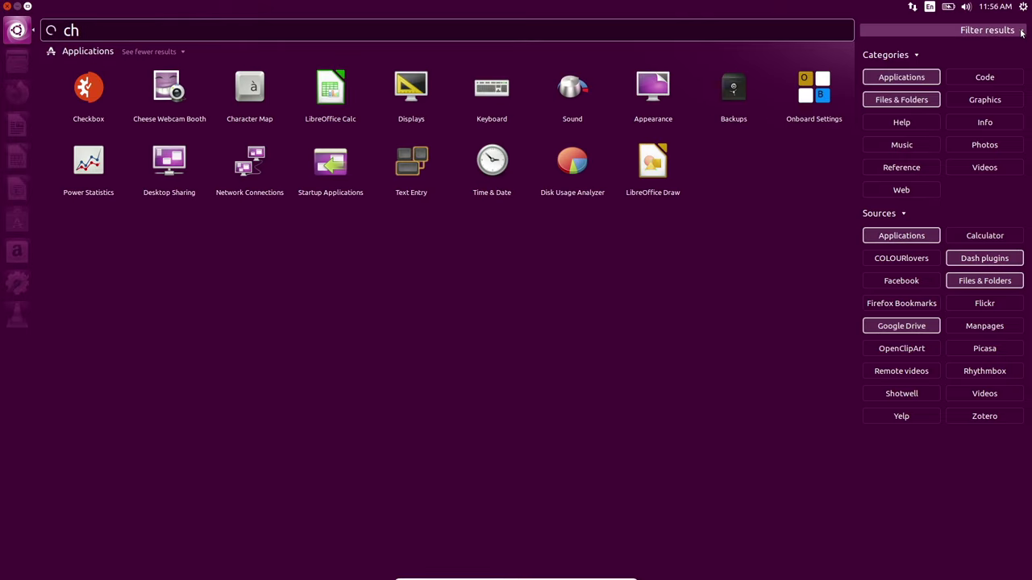
{"action": "left_click", "coordinate": [991, 30]}
{"action": "left_click", "coordinate": [171, 90]}
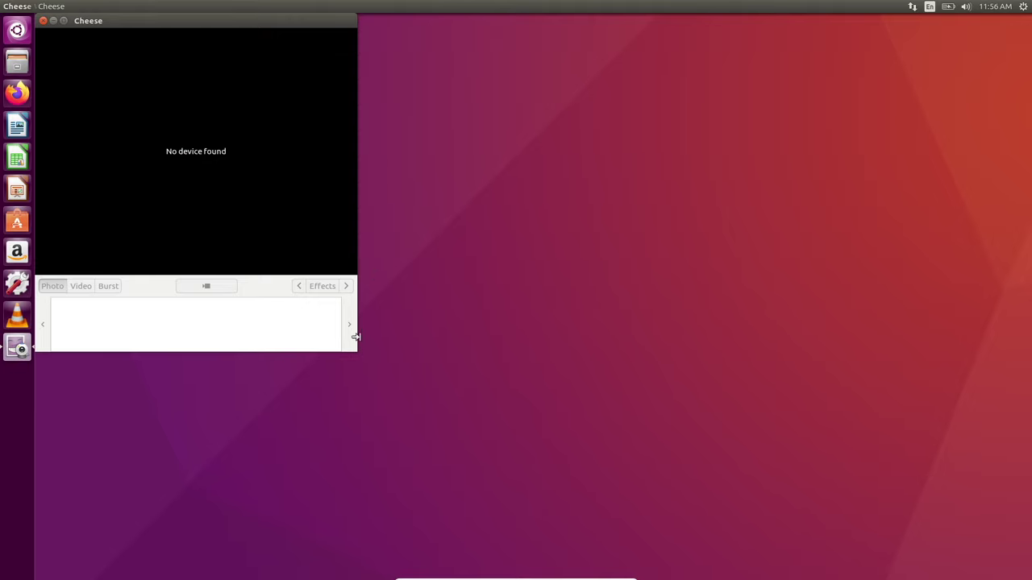
{"action": "left_click_drag", "start_coordinate": [355, 348], "coordinate": [1029, 578]}
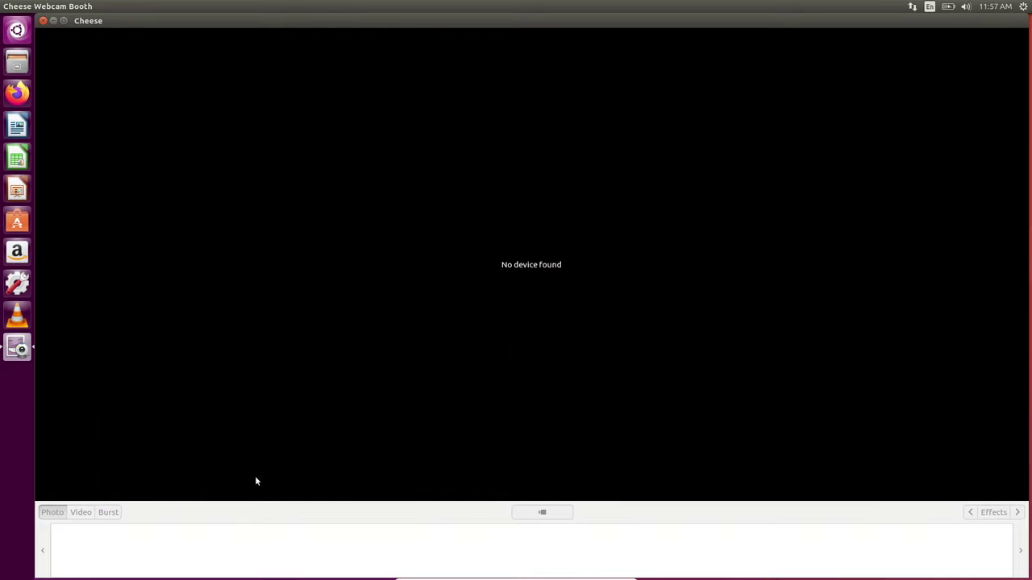
{"action": "left_click", "coordinate": [43, 20]}
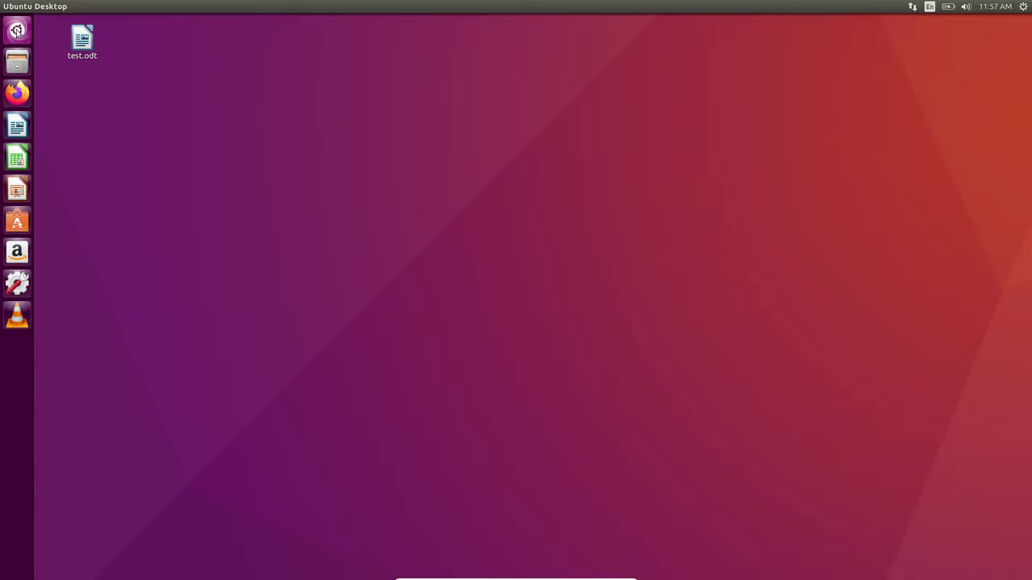
- Launch Disk Usage Analyzer from the Dash, then close it
{"action": "left_click", "coordinate": [17, 30]}
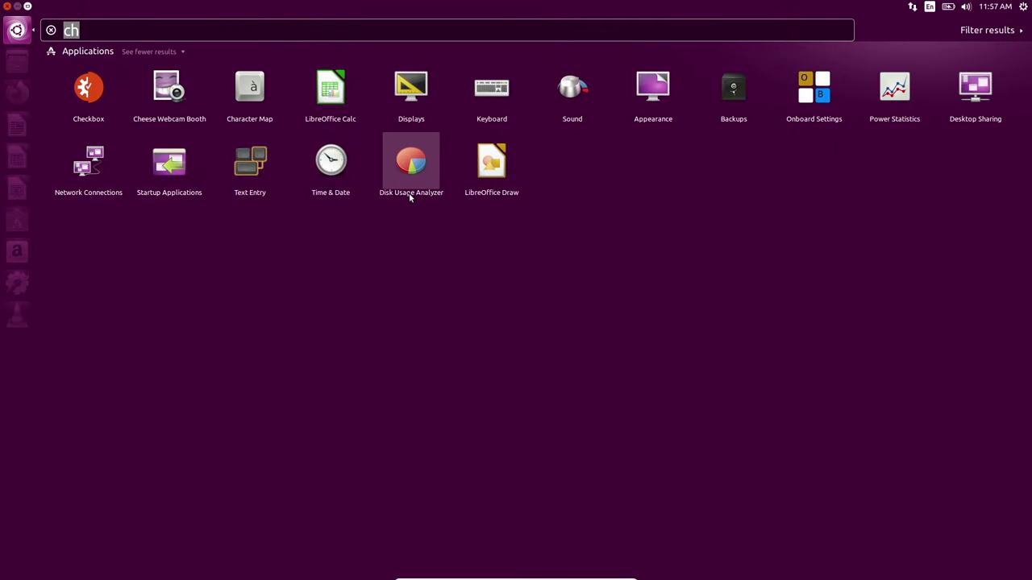
{"action": "left_click", "coordinate": [397, 163]}
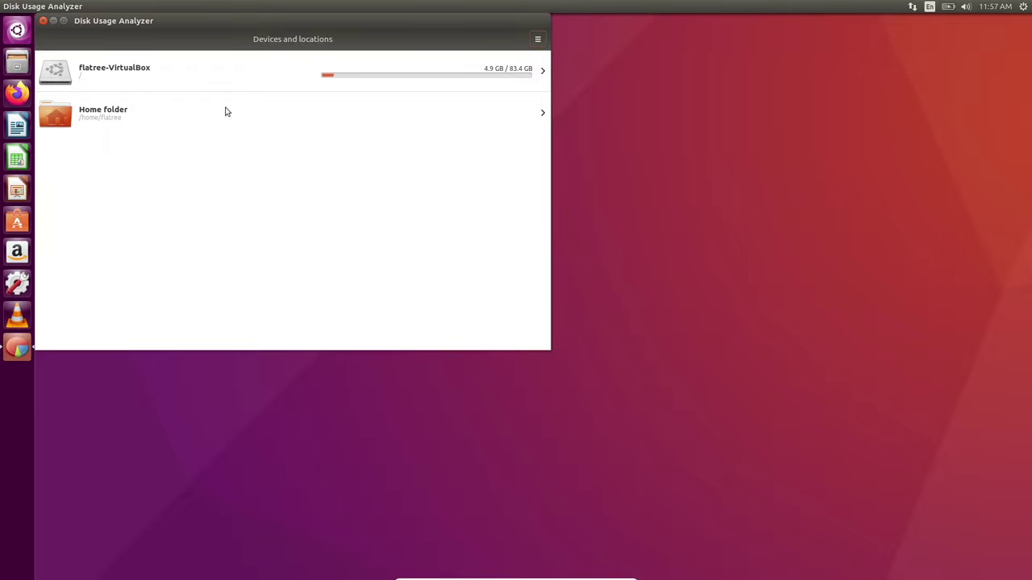
{"action": "left_click", "coordinate": [43, 21]}
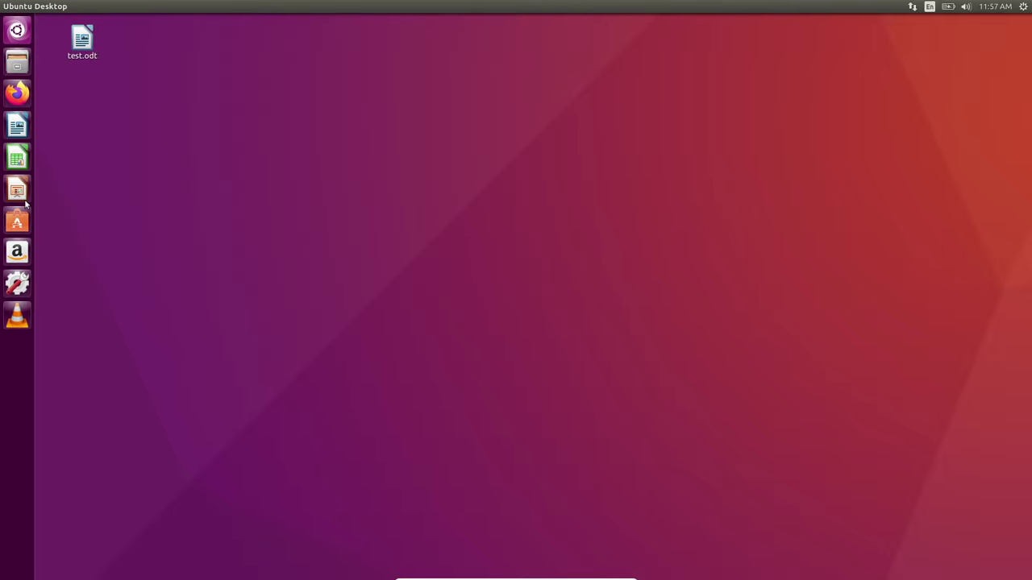
- Open Videos, view its Channels page listing Rai.tv and Apple Movie Trailers, then close it
{"action": "left_click", "coordinate": [16, 30]}
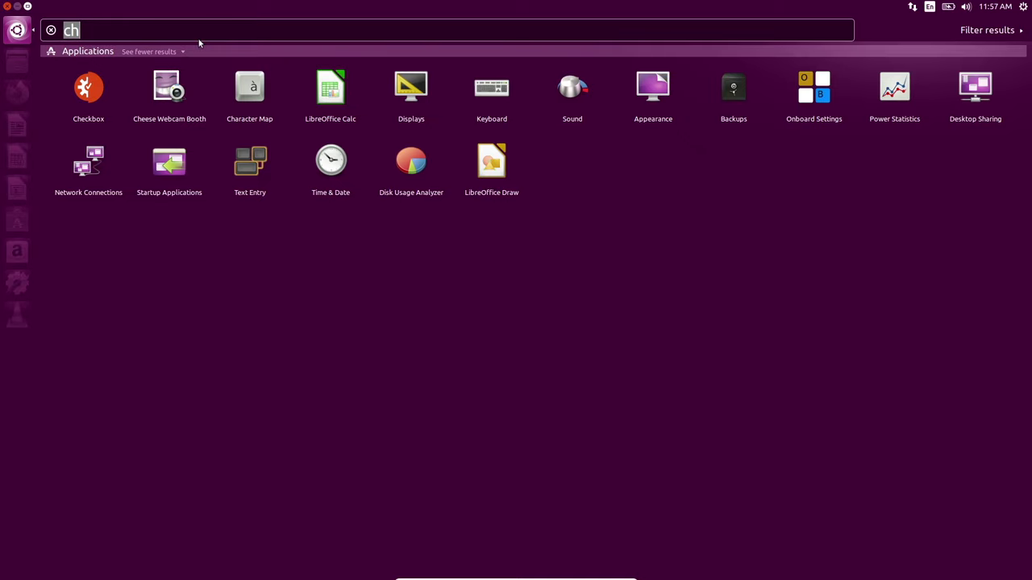
{"action": "key", "text": "BackSpace"}
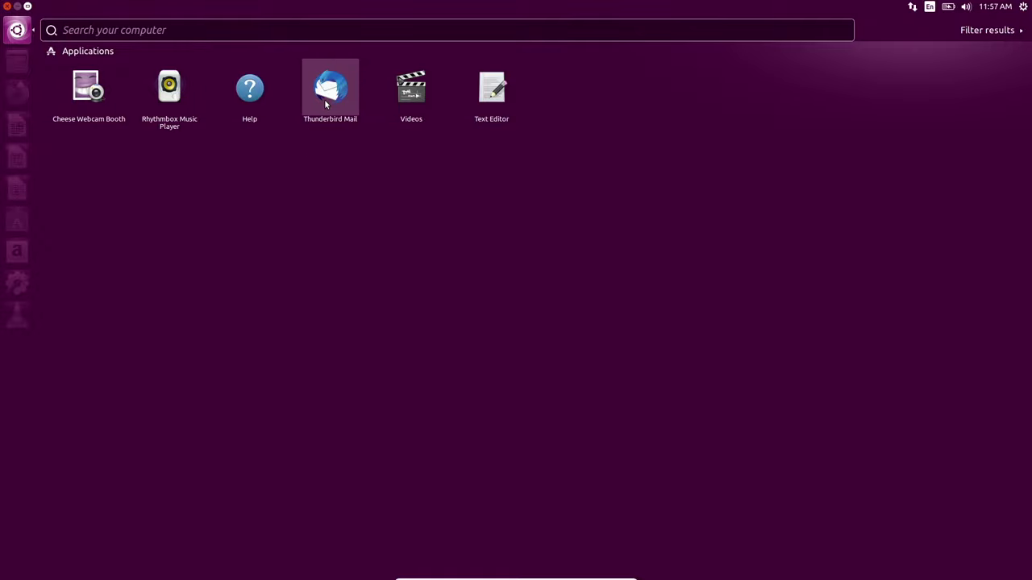
{"action": "left_click", "coordinate": [422, 83]}
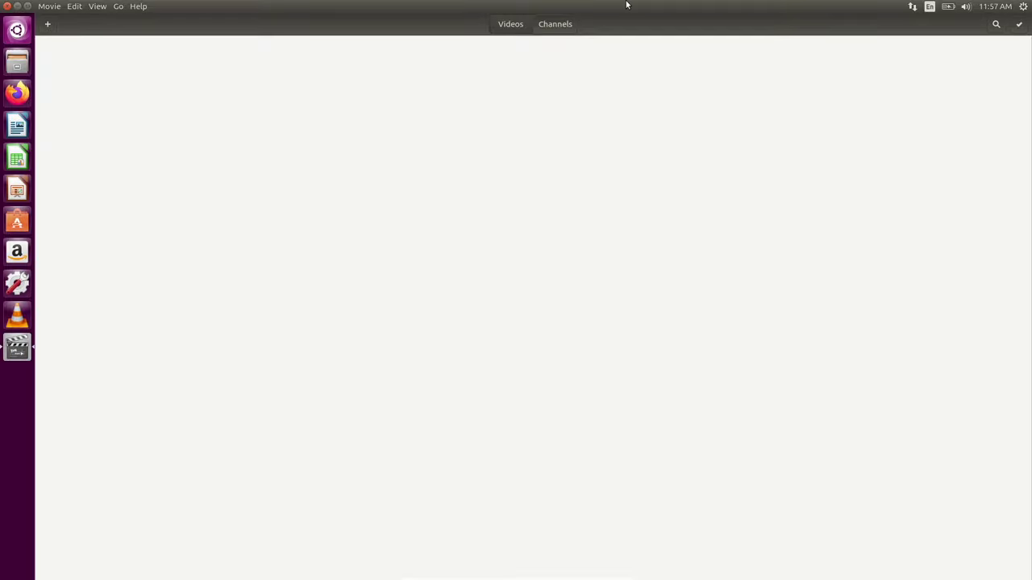
{"action": "left_click", "coordinate": [554, 24]}
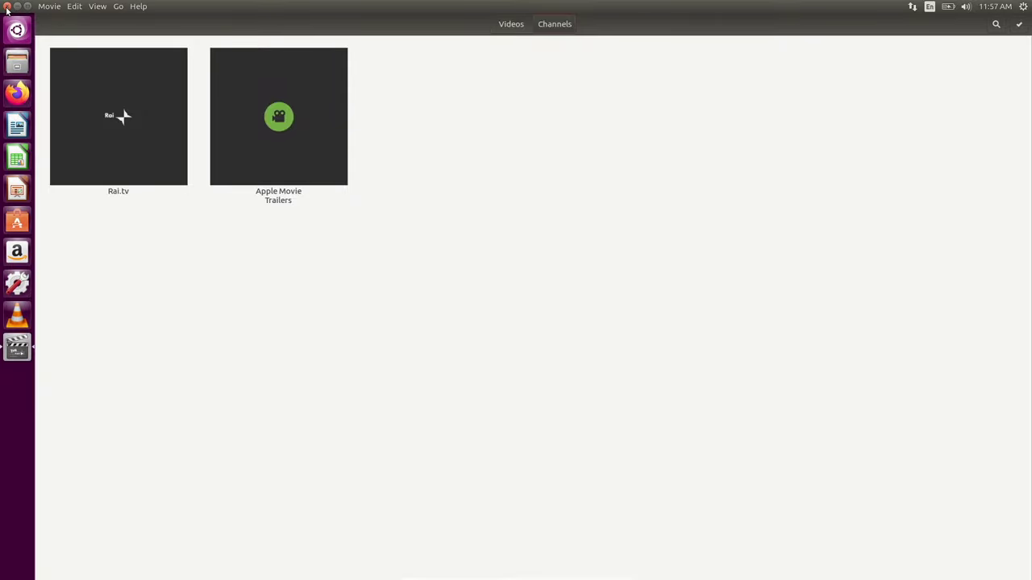
{"action": "left_click", "coordinate": [7, 8]}
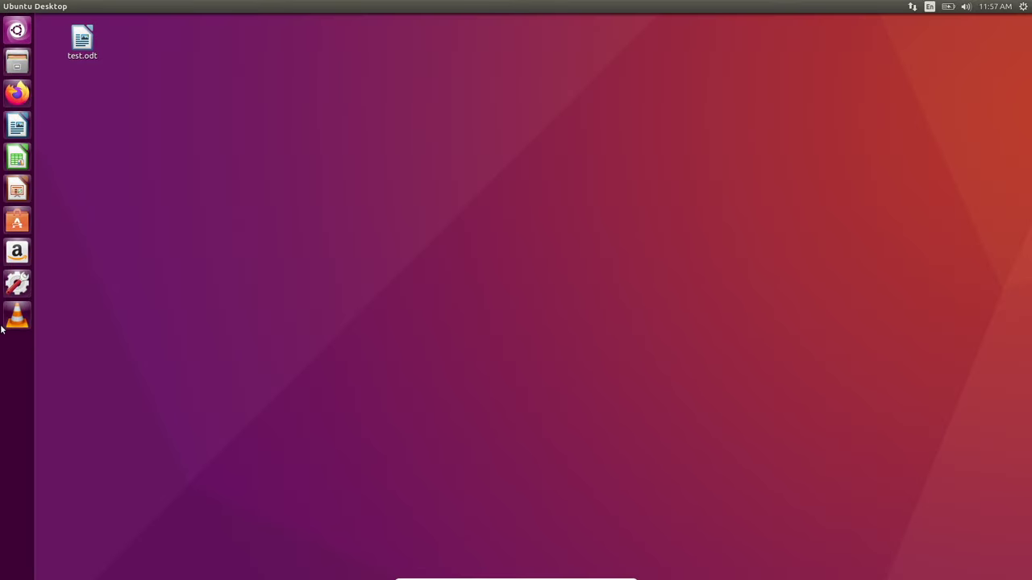
- Start the Text Editor from the Dash and move its window to the screen centre
{"action": "left_click", "coordinate": [18, 30]}
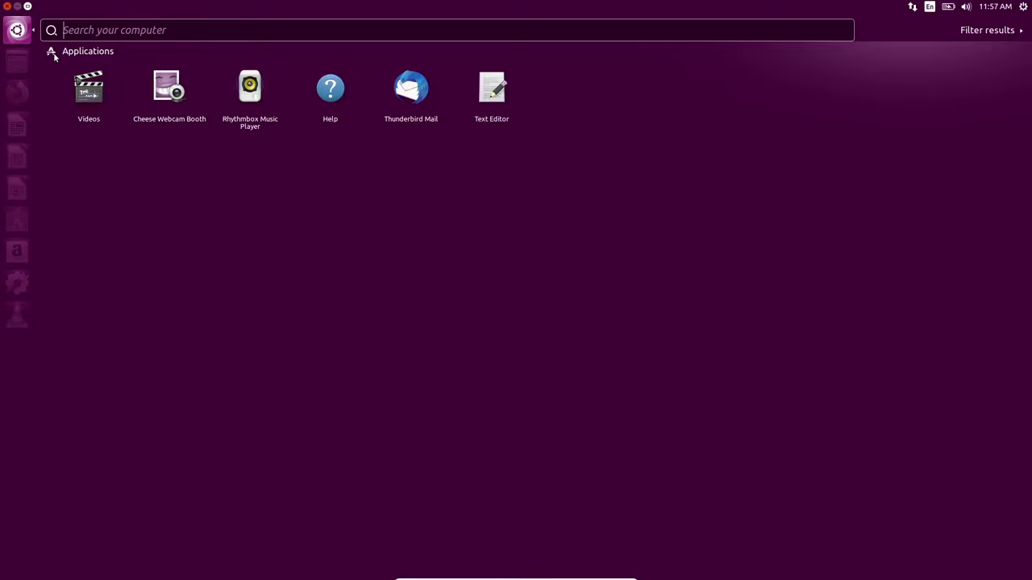
{"action": "left_click", "coordinate": [482, 97]}
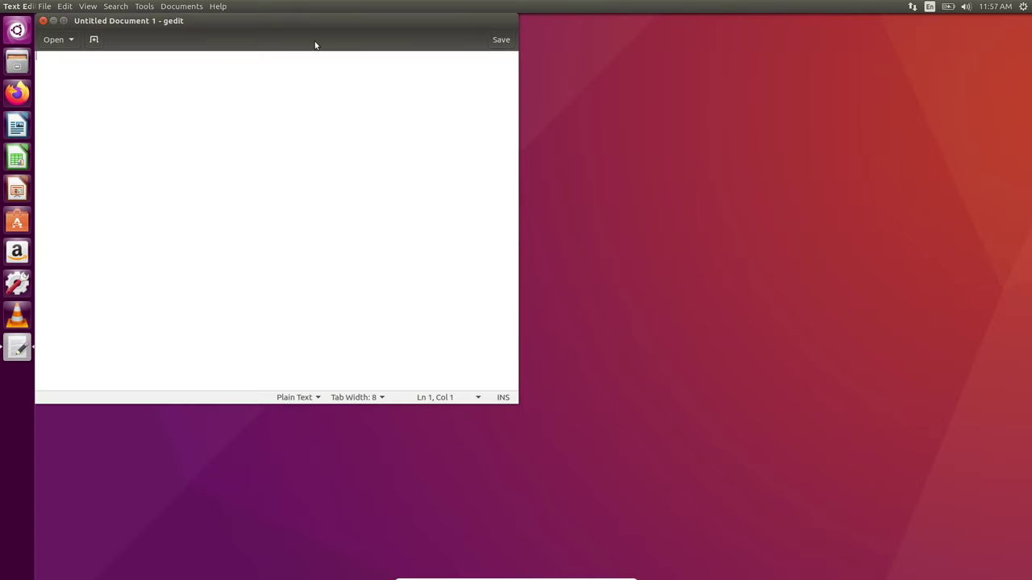
{"action": "left_click_drag", "start_coordinate": [302, 26], "coordinate": [496, 97]}
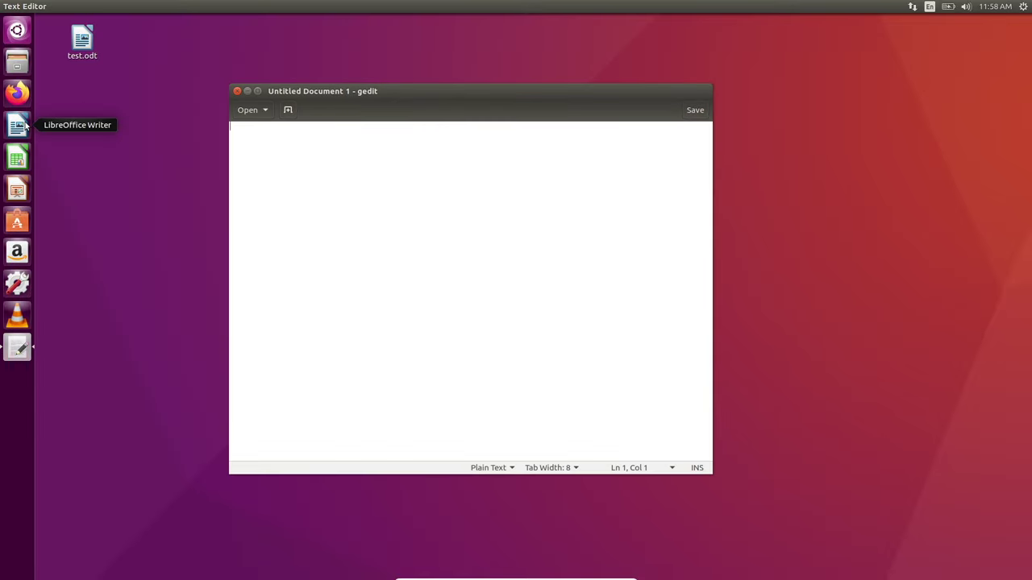
- Type a line of random letters with tab gaps and a capital I
{"action": "type", "text": "uhrfbgrkjgfgiuehdvhvfe"}
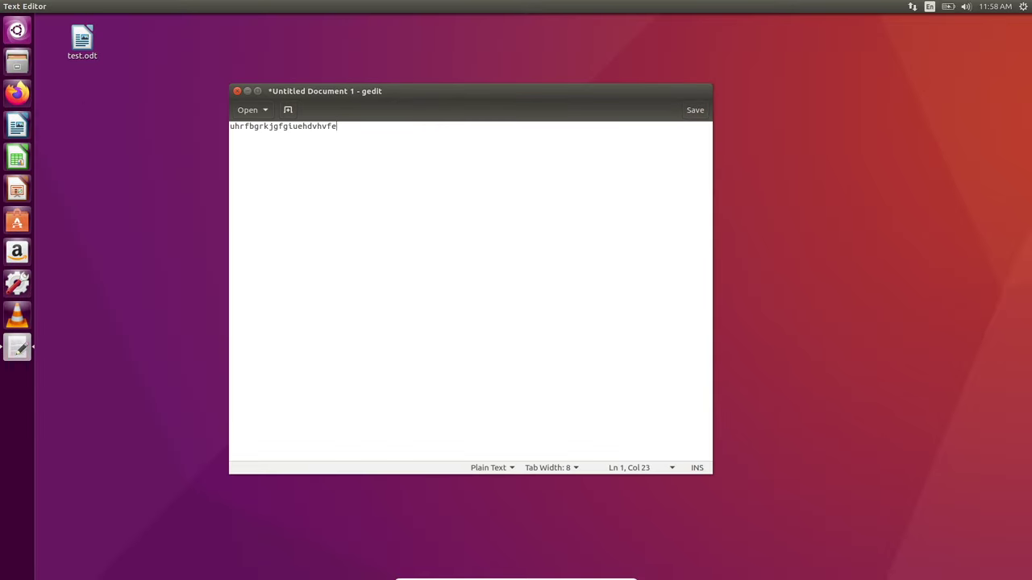
{"action": "type", "text": "vfvyievigviwy rgygcqwg rou"}
{"action": "key", "text": "Tab"}
{"action": "type", "text": "etw g35fvy8pv"}
{"action": "key", "text": "Tab"}
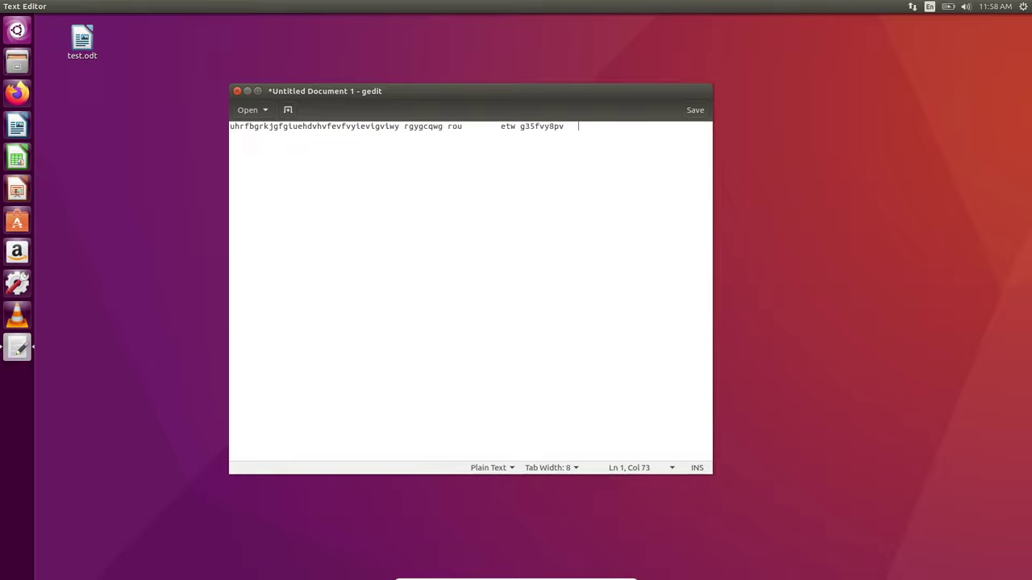
{"action": "key", "text": "Caps_Lock"}
{"action": "type", "text": "I"}
{"action": "key", "text": "Caps_Lock"}
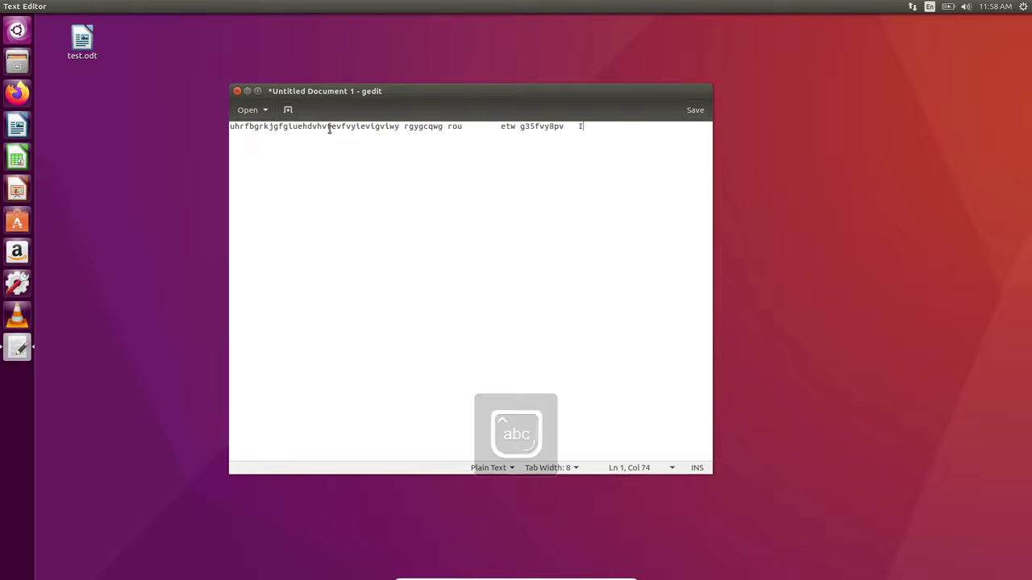
- Close the document with Close without Saving, after cancelling the first prompt
{"action": "left_click", "coordinate": [236, 91]}
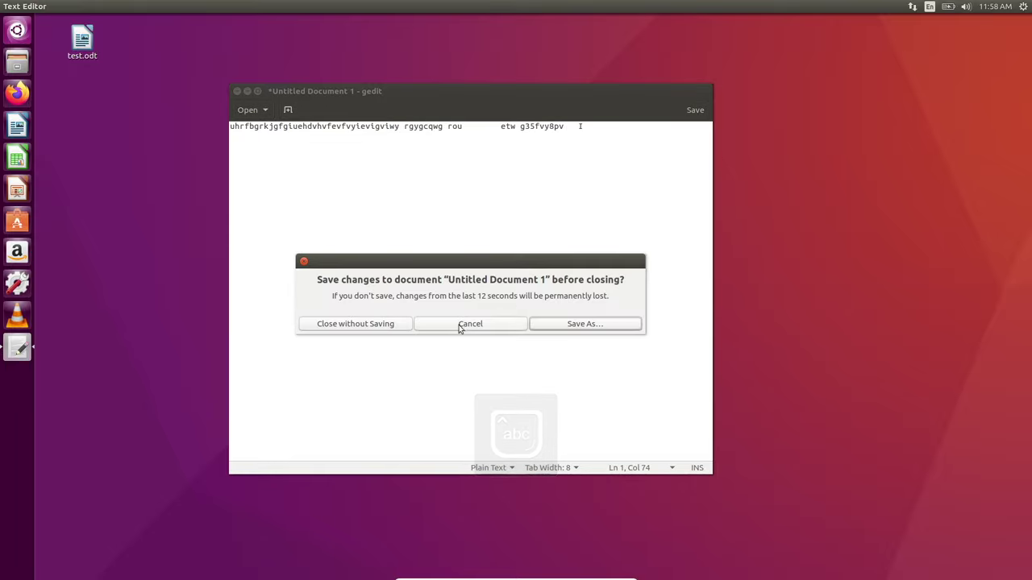
{"action": "left_click", "coordinate": [502, 328]}
{"action": "left_click", "coordinate": [237, 90]}
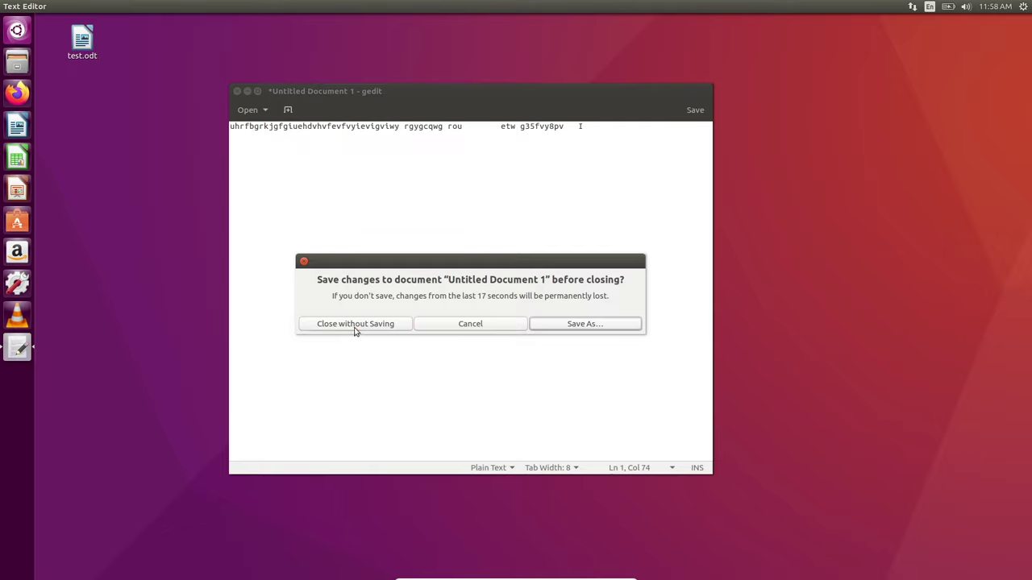
{"action": "left_click", "coordinate": [354, 326]}
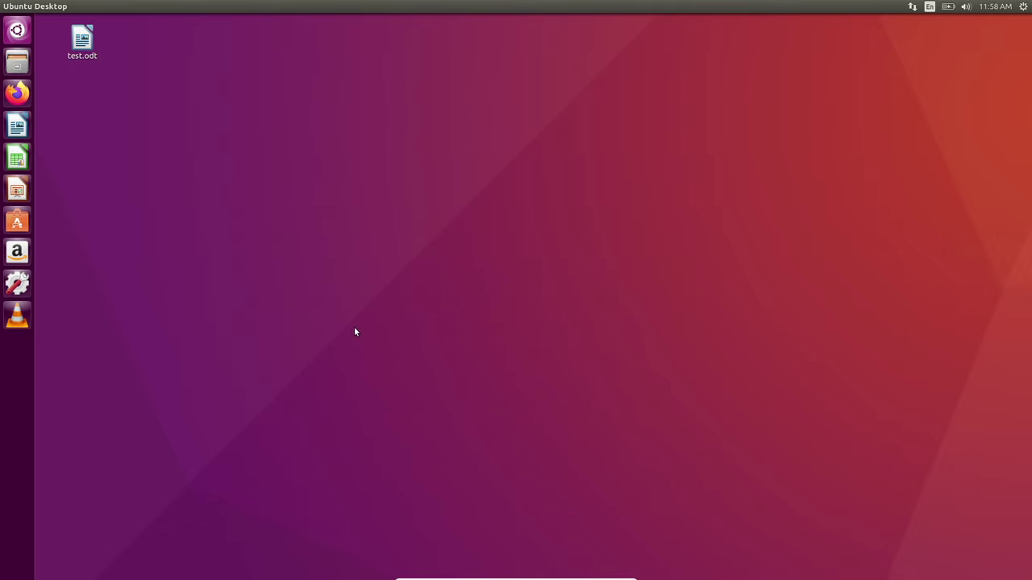
{"action": "left_click", "coordinate": [10, 33]}
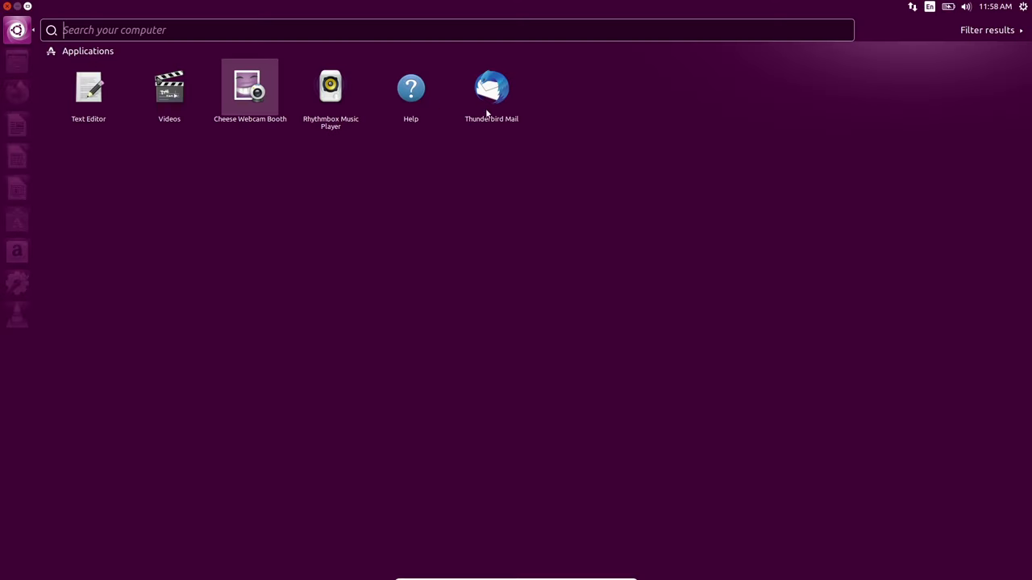
- Launch Thunderbird Mail, then open the Ubuntu Help guide from the Dash
{"action": "left_click", "coordinate": [493, 90]}
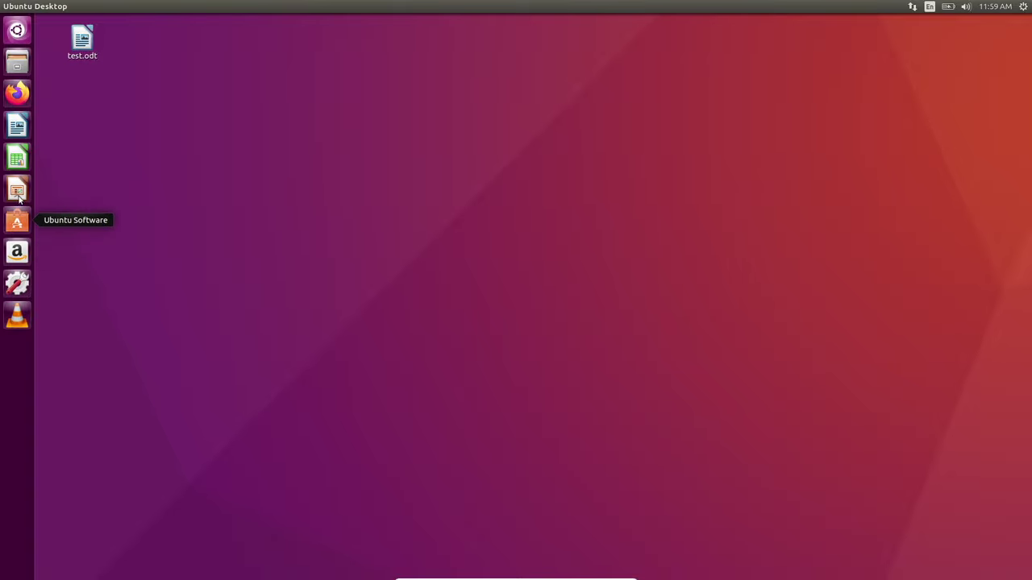
{"action": "left_click", "coordinate": [18, 34]}
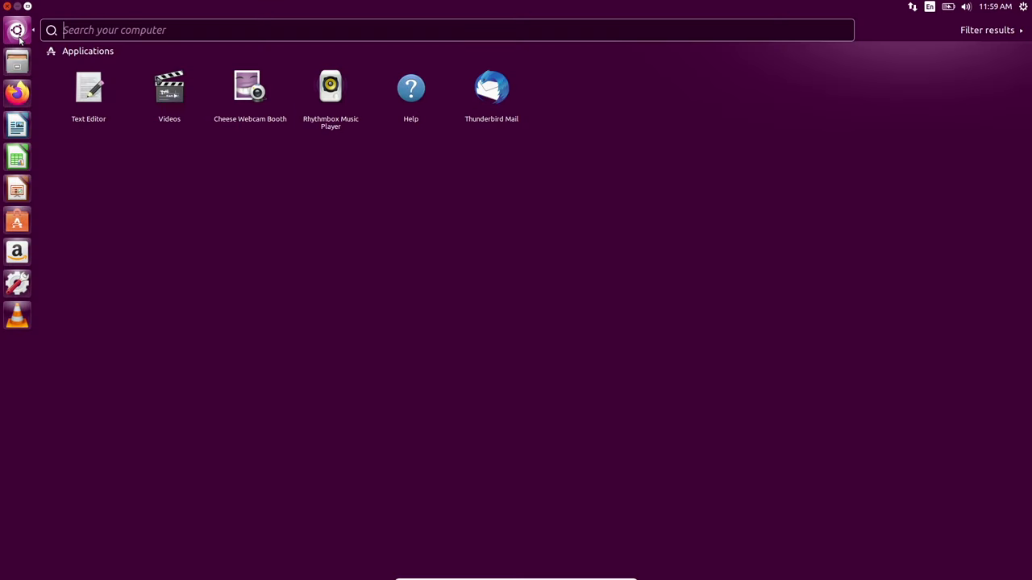
{"action": "left_click", "coordinate": [207, 29]}
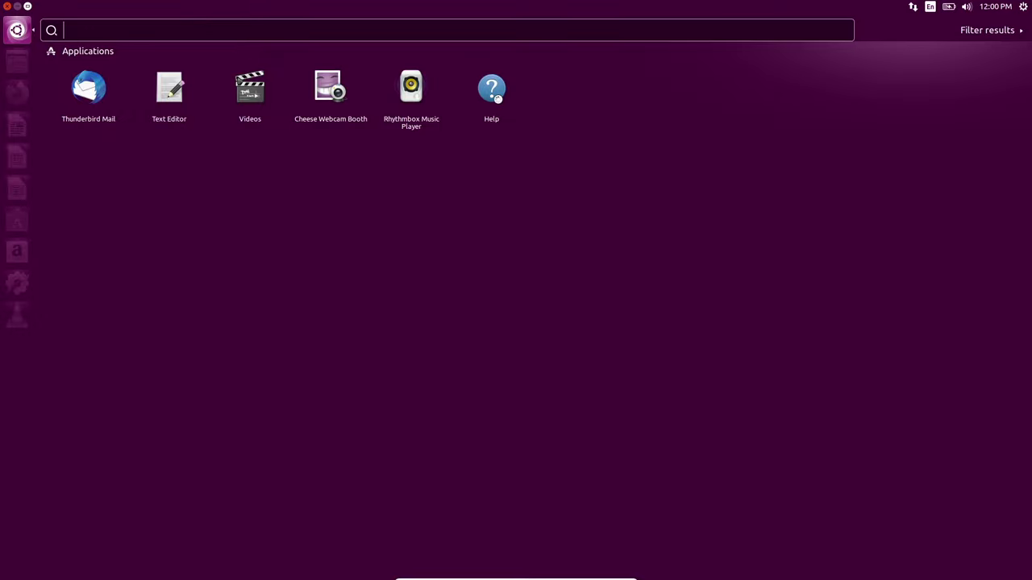
{"action": "left_click", "coordinate": [497, 98]}
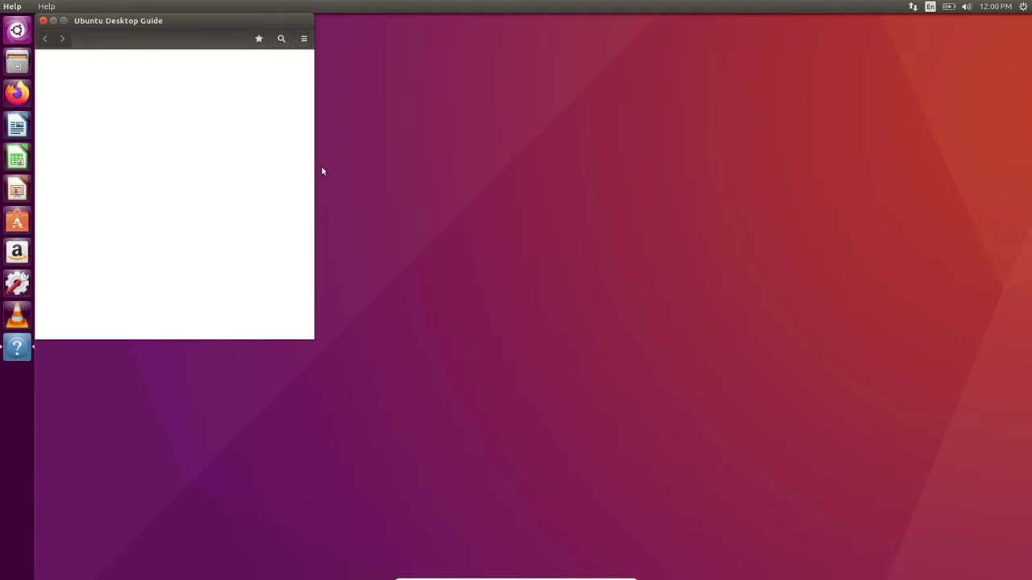
- Stretch the Help window to the screen edge, read About licence details, and close it
{"action": "left_click_drag", "start_coordinate": [312, 331], "coordinate": [903, 412]}
{"action": "left_click_drag", "start_coordinate": [963, 422], "coordinate": [916, 577]}
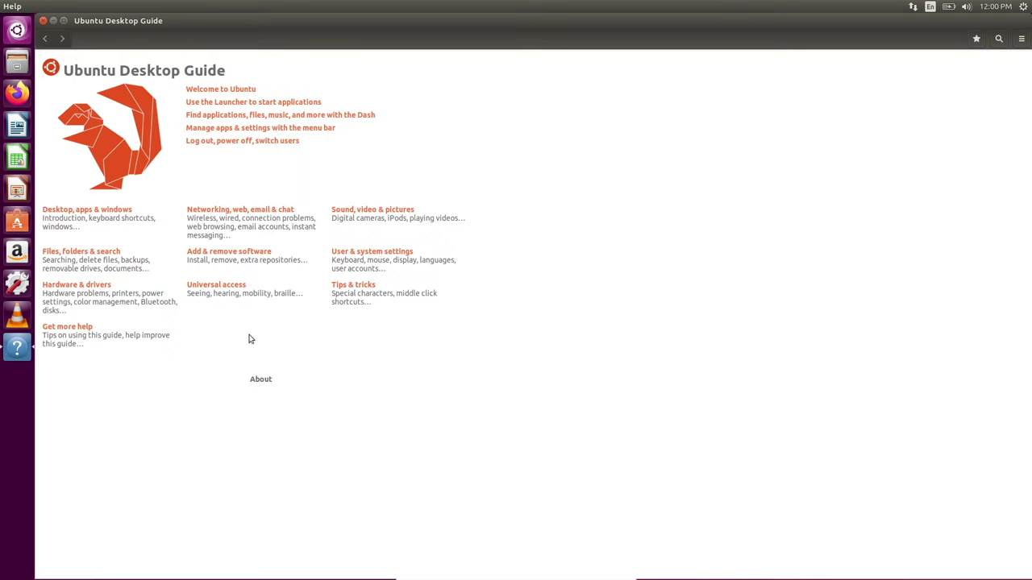
{"action": "left_click", "coordinate": [263, 383]}
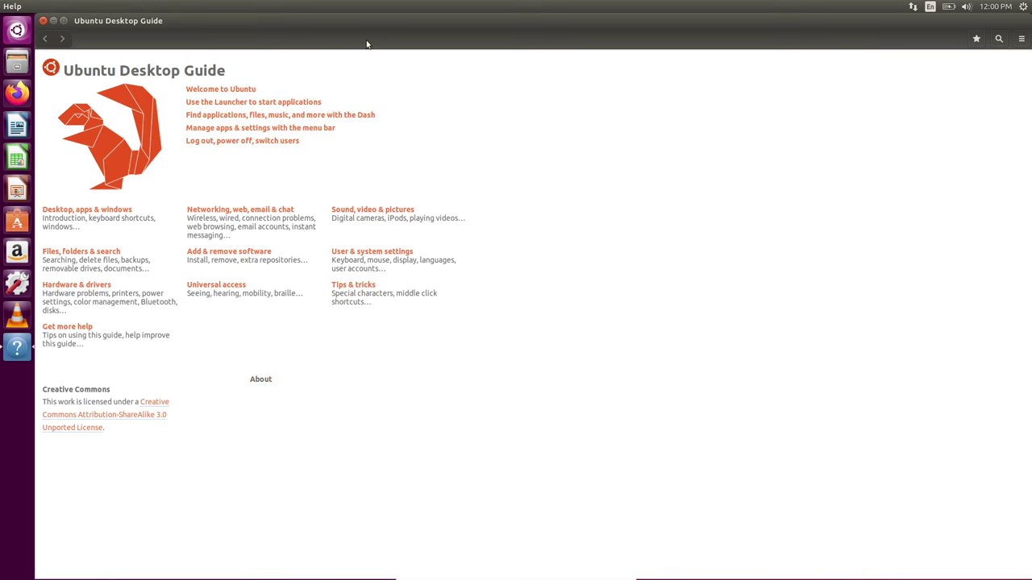
{"action": "mouse_move", "coordinate": [43, 7]}
{"action": "left_click", "coordinate": [43, 20]}
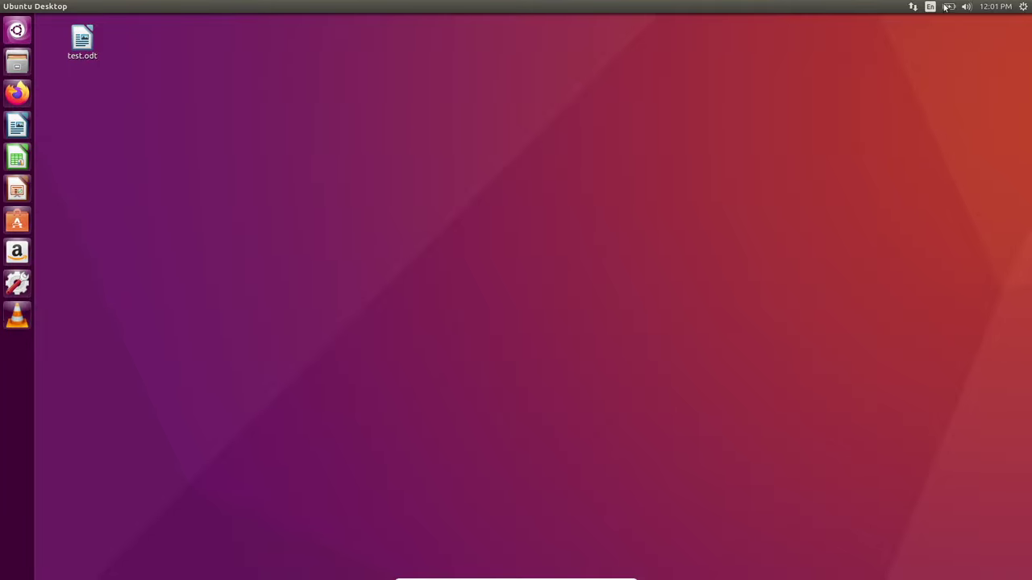
- Glance at the calendar, shut down the Ubuntu 16.04 VM, and close VirtualBox Manager
{"action": "left_click", "coordinate": [1005, 9]}
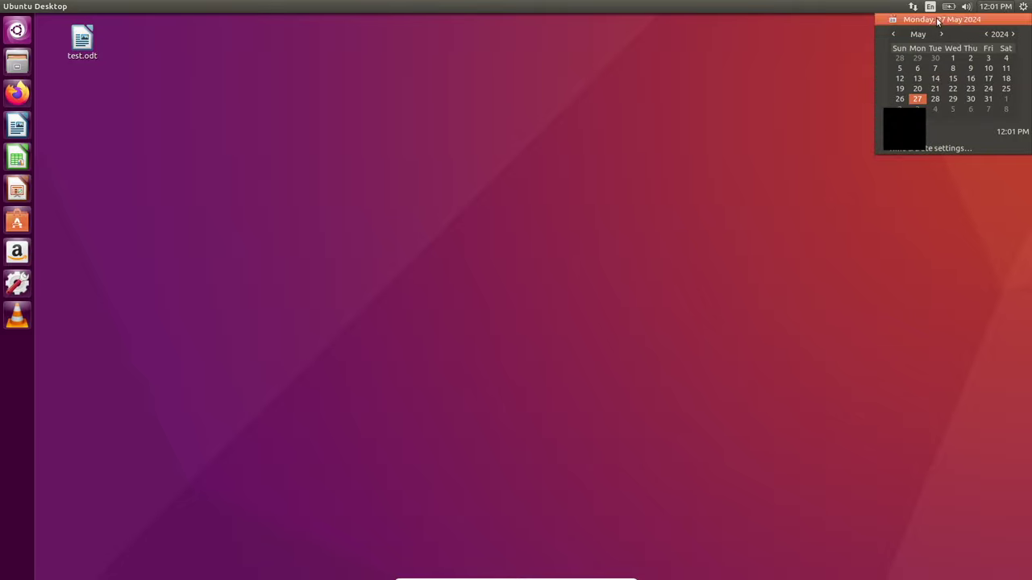
{"action": "left_click", "coordinate": [717, 61]}
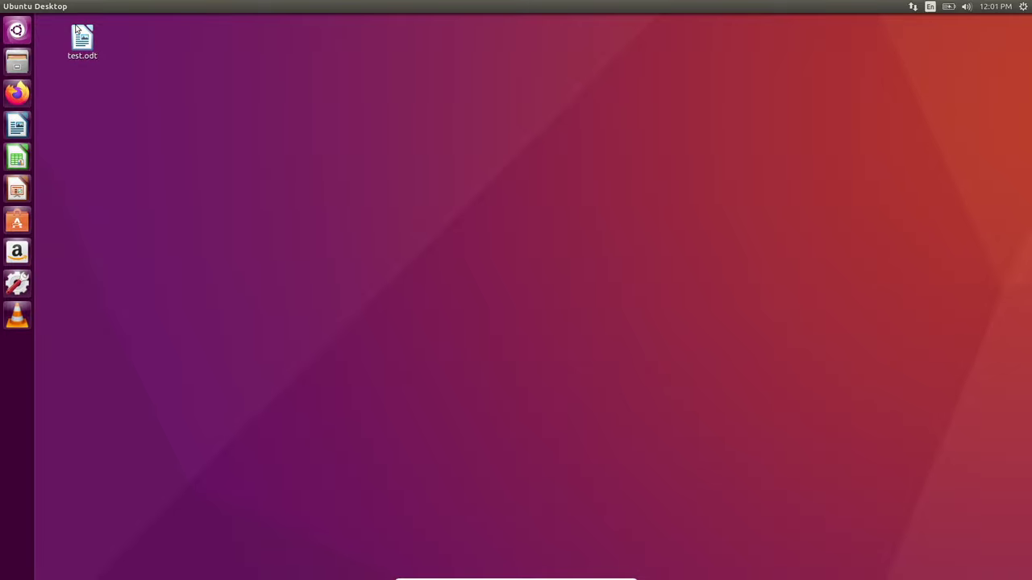
{"action": "left_click", "coordinate": [1022, 5]}
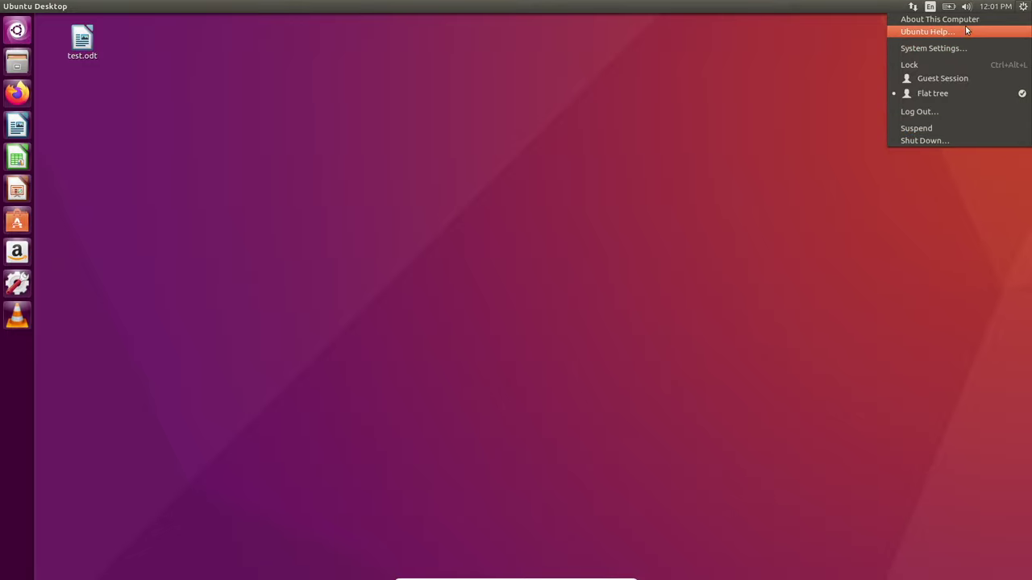
{"action": "left_click", "coordinate": [901, 142]}
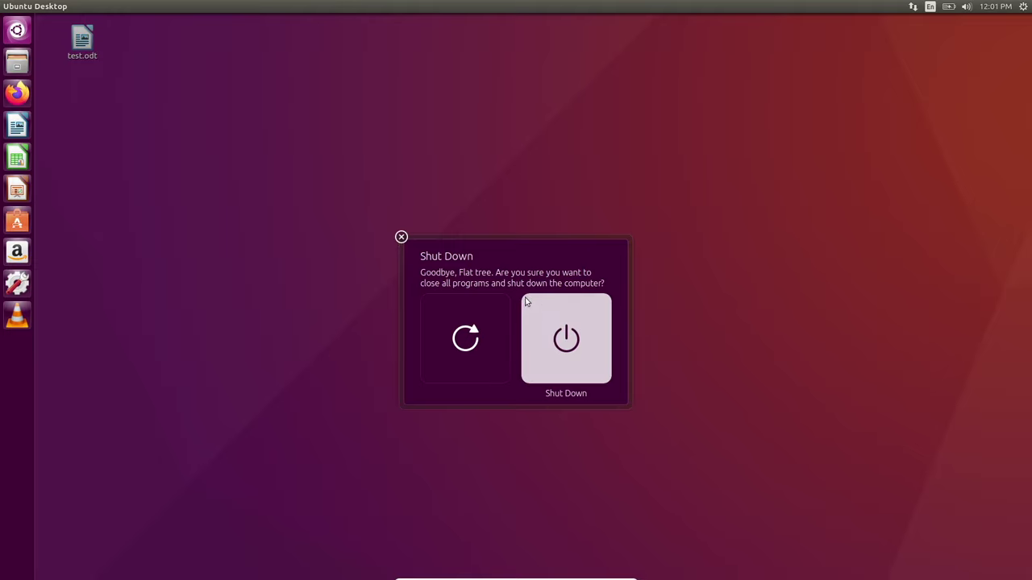
{"action": "left_click", "coordinate": [542, 308]}
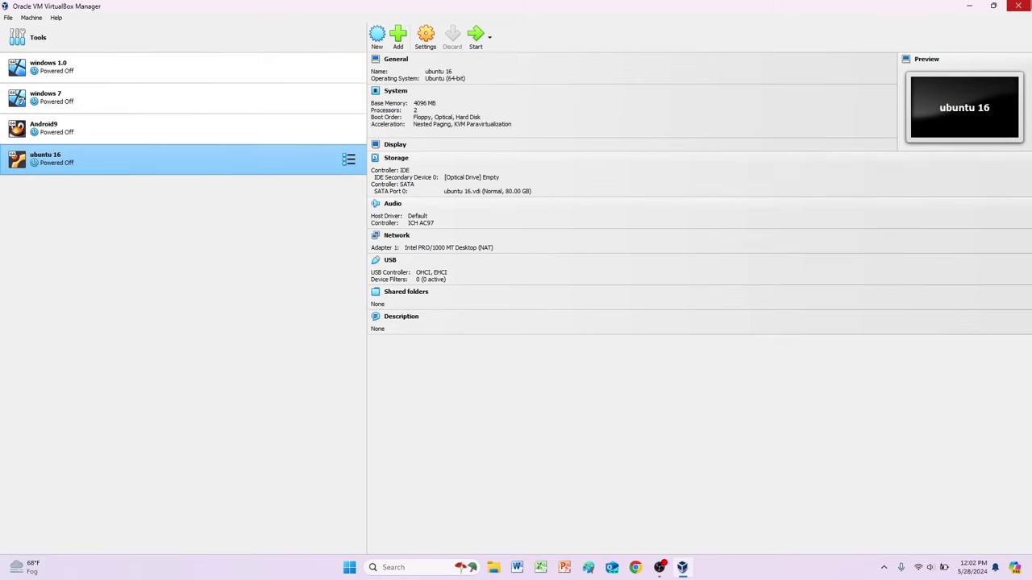
{"action": "key", "text": "alt+F4"}
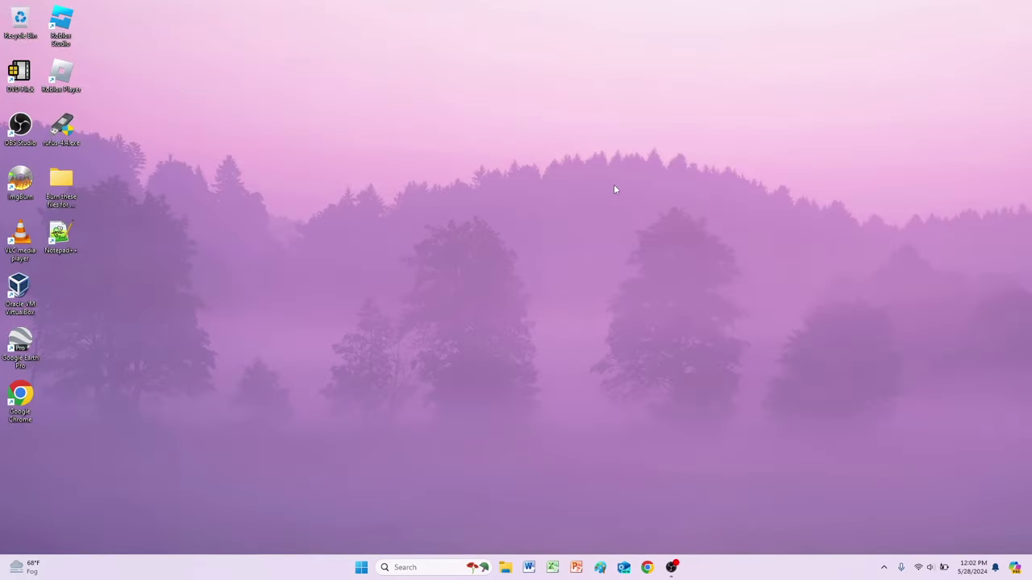